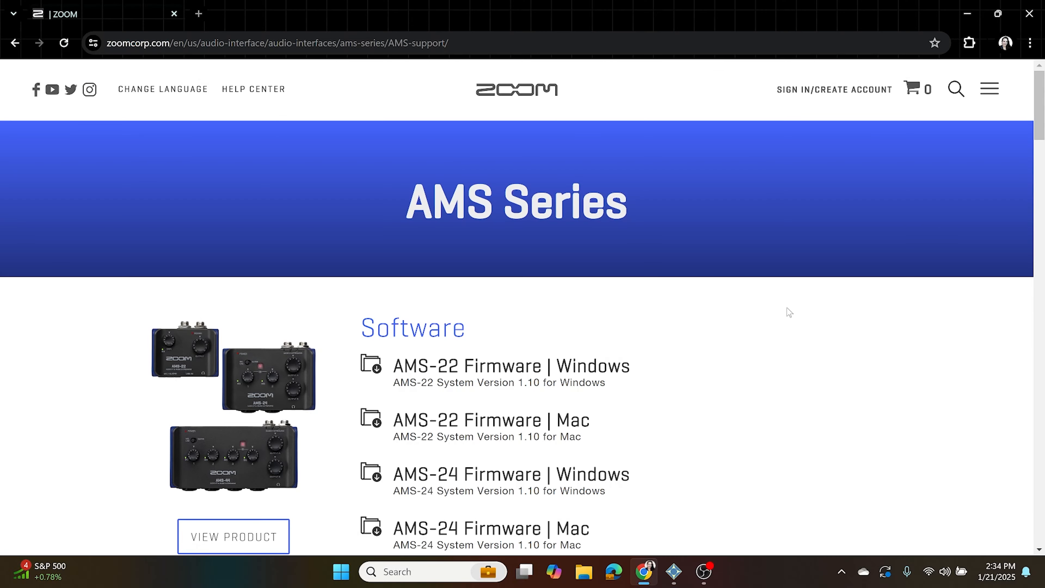
- Look through the firmware and driver downloads on the Zoom AMS Series support page
scroll(765, 307, down, 7)
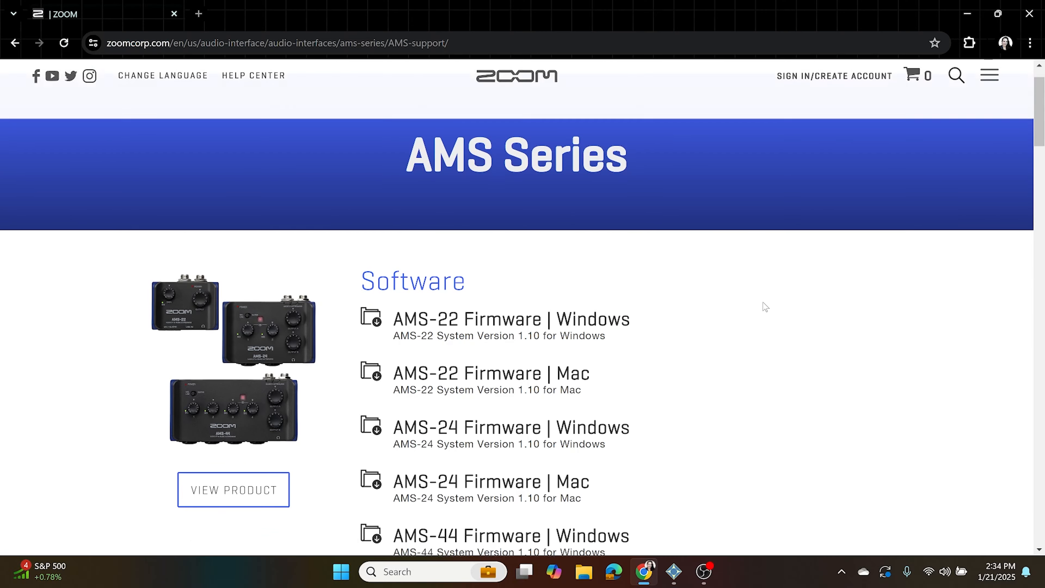
scroll(682, 238, down, 2)
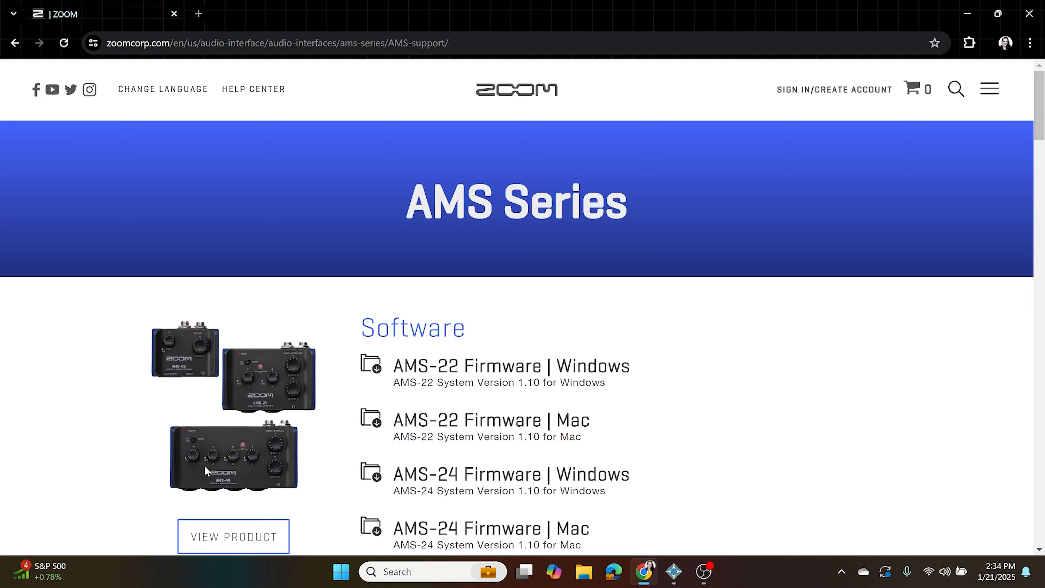
scroll(551, 406, down, 2)
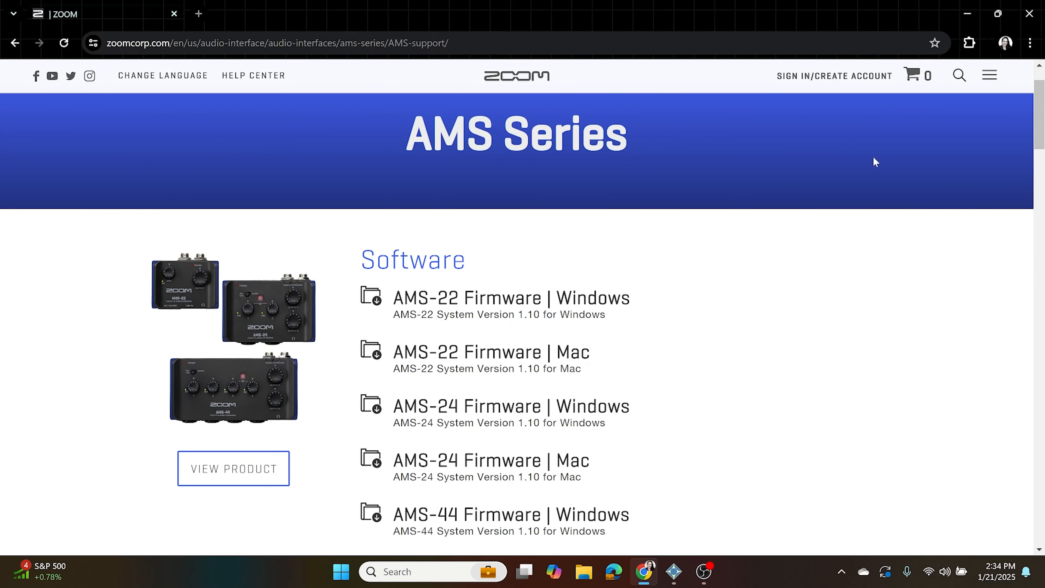
scroll(813, 221, down, 10)
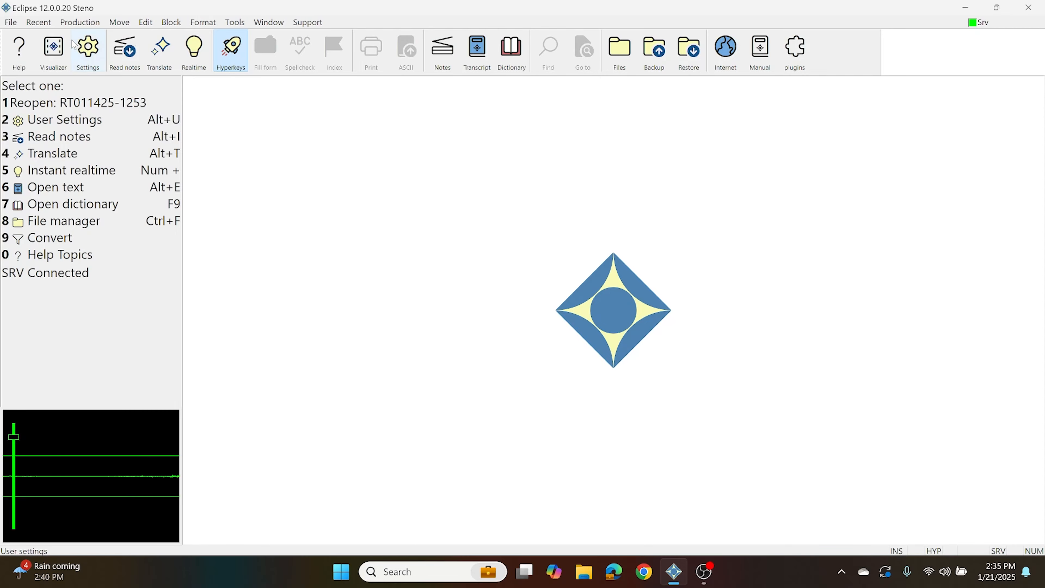
- In the realtime audio recording settings, delete the 4-channel Microphone Array device from the recording list
click(75, 45)
click(465, 182)
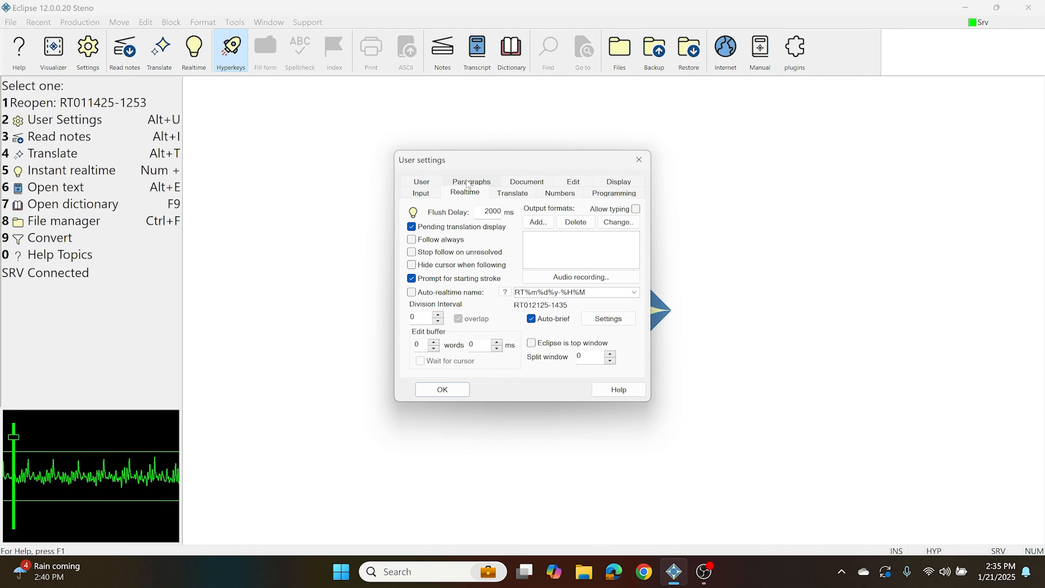
click(628, 280)
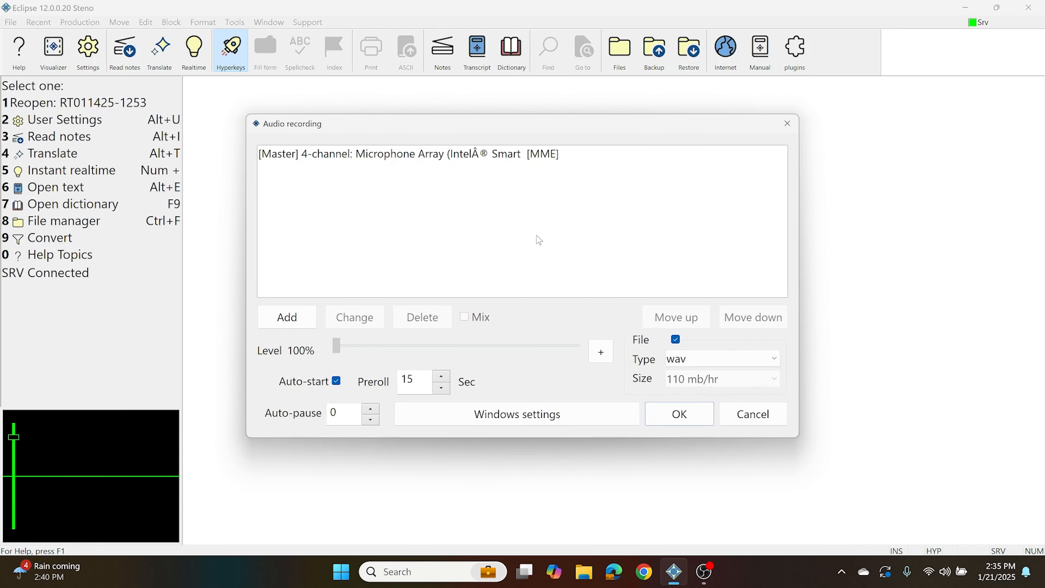
click(405, 160)
click(433, 322)
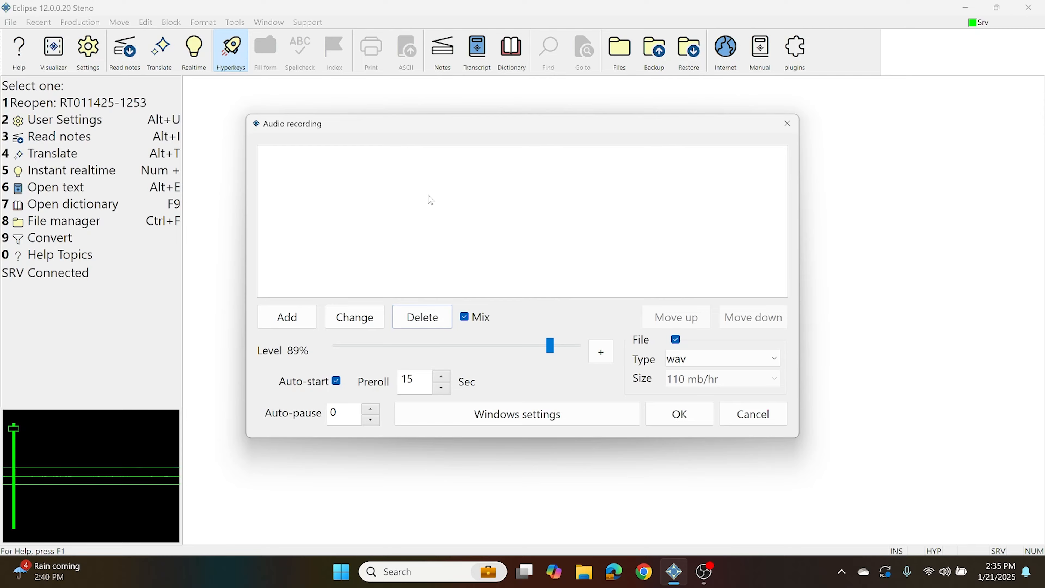
- Start adding an audio recording device and set the device type to Multi-channel devices
click(298, 322)
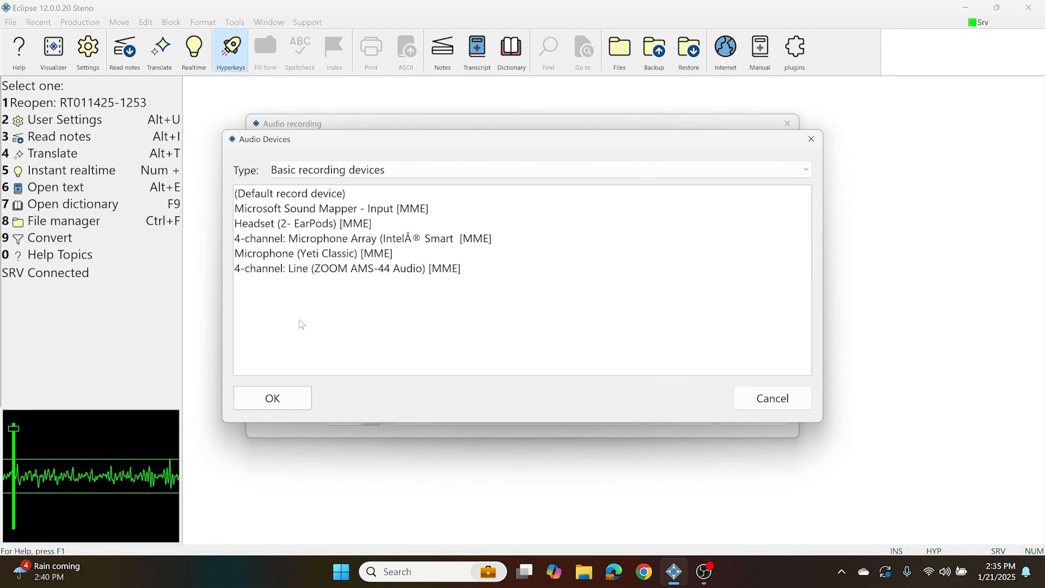
click(298, 174)
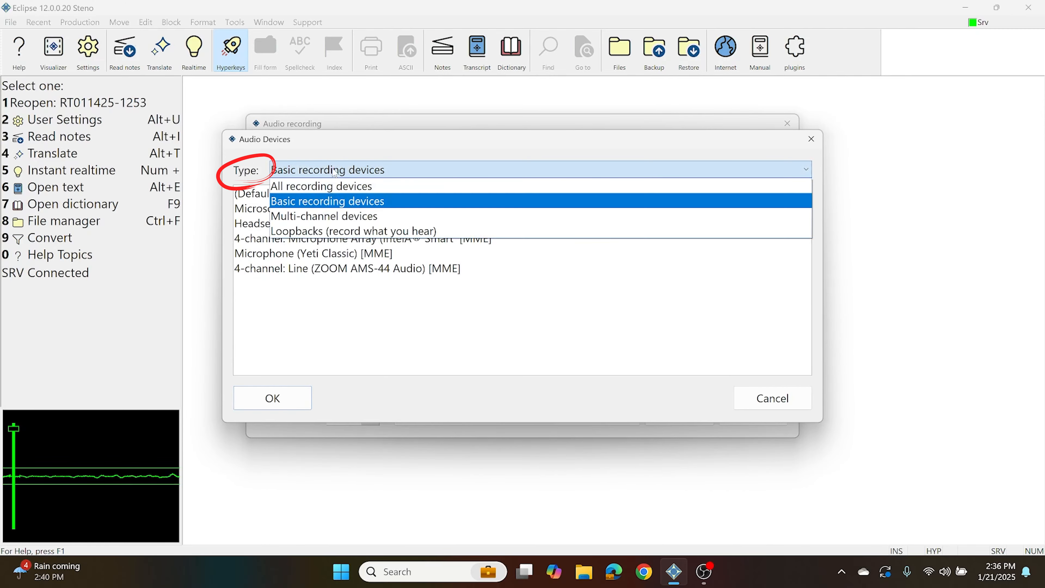
click(338, 217)
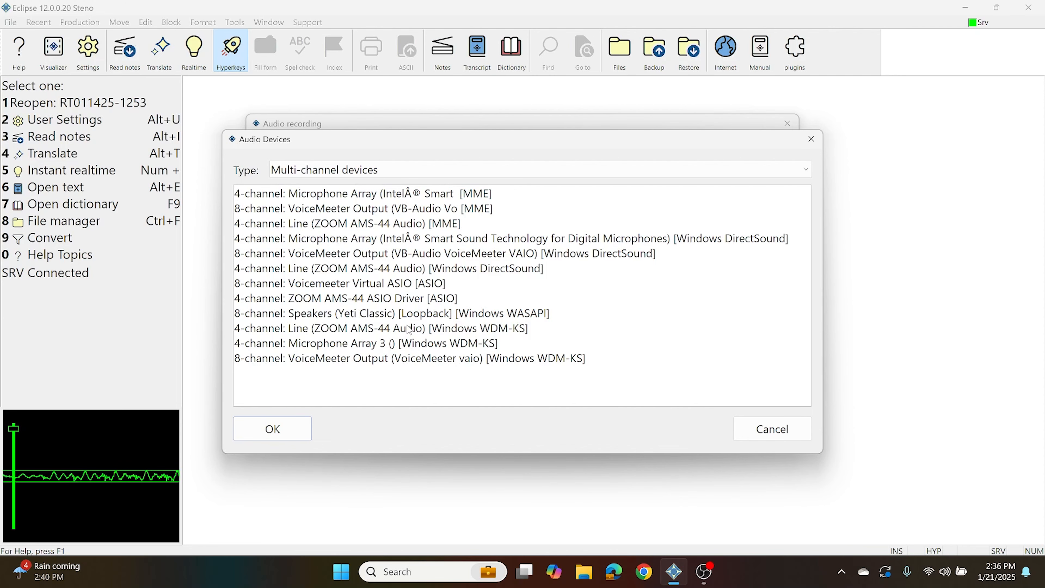
- Compare the ASIO, MME and Windows WDM-KS entries for the ZOOM AMS-44 in the device list
click(361, 302)
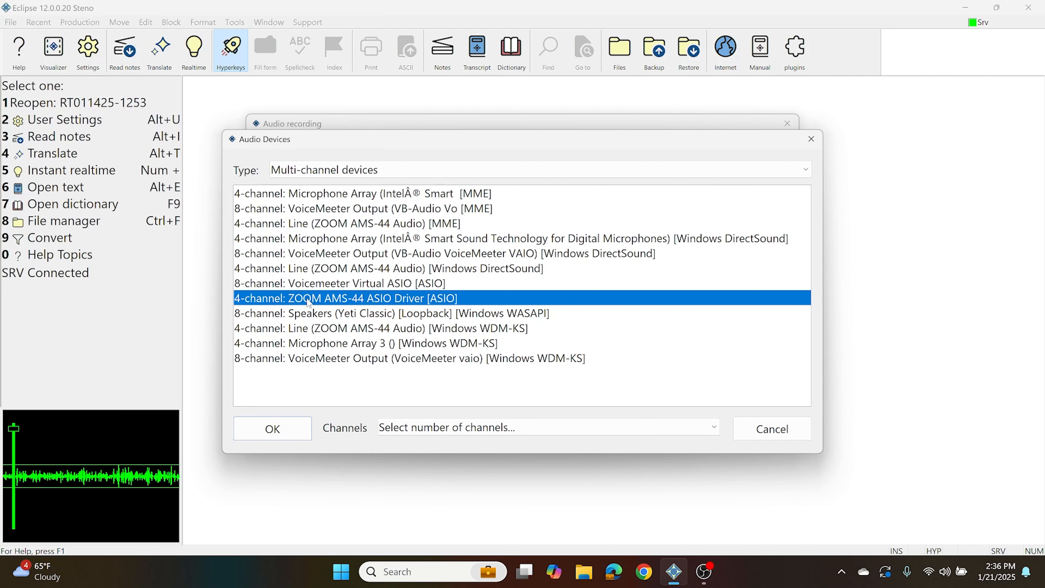
click(332, 224)
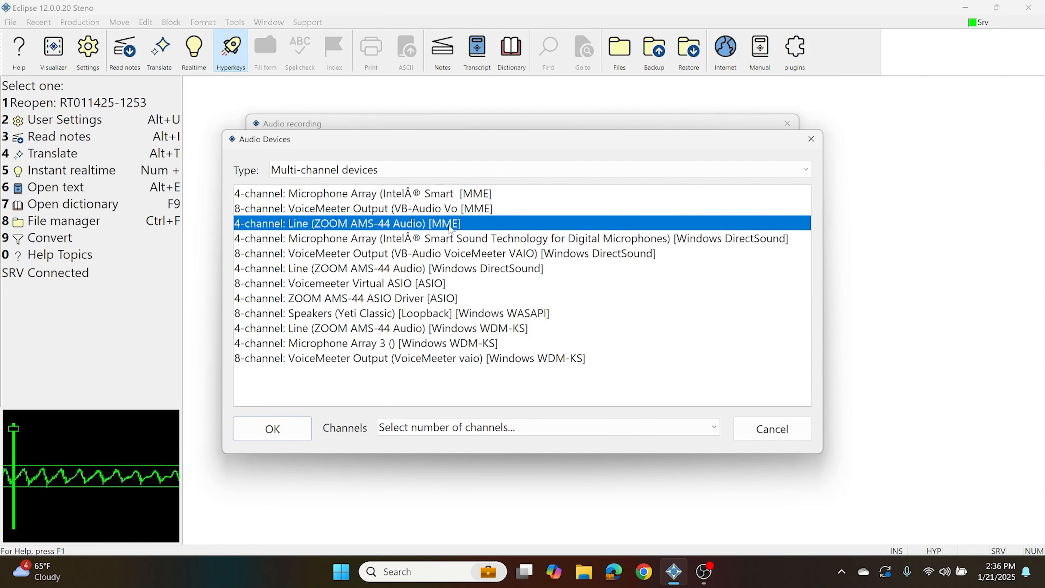
click(396, 299)
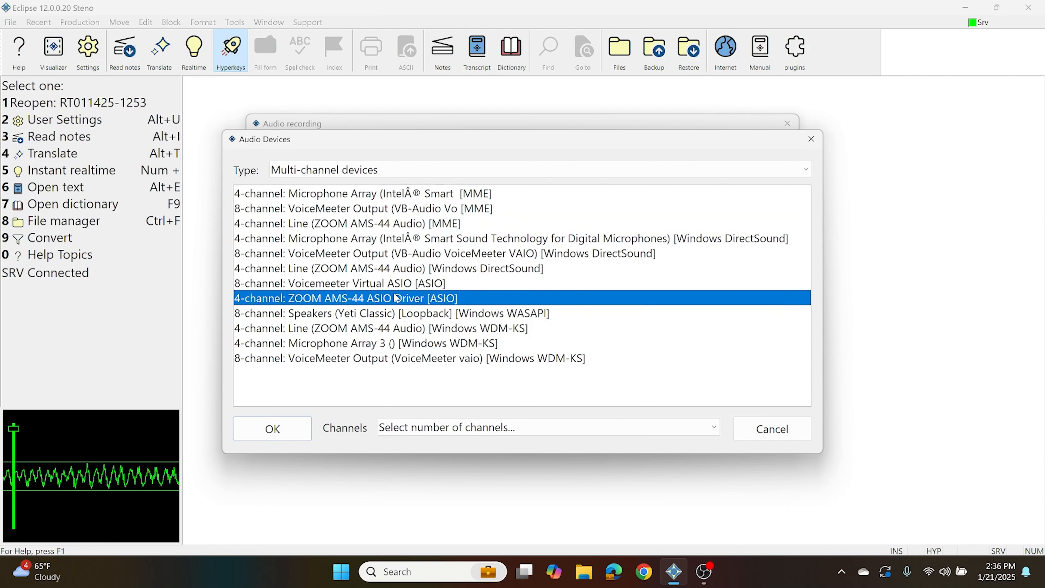
click(402, 329)
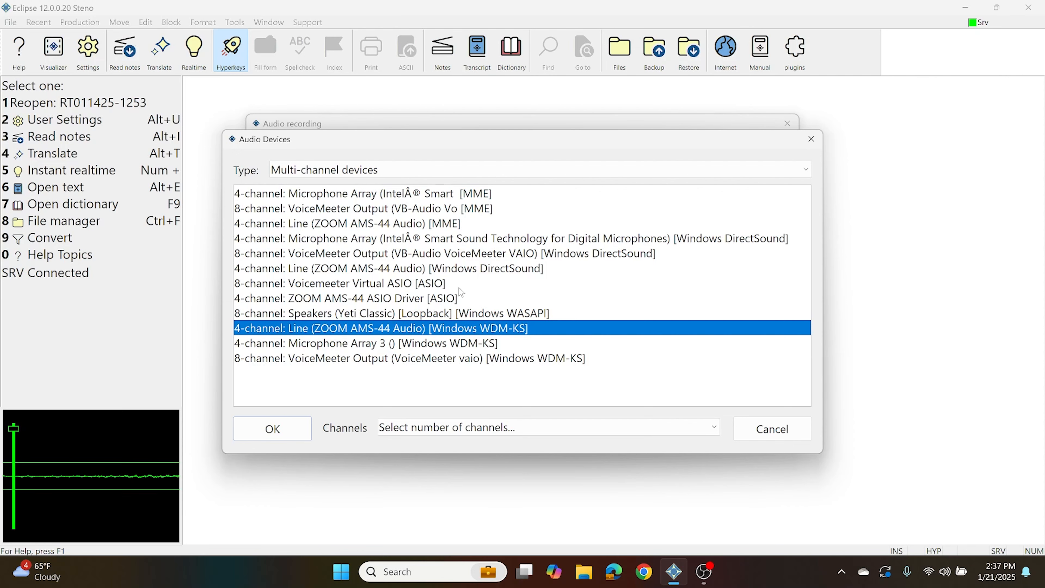
- Add the ZOOM AMS-44 ASIO Driver with 4 channels as the recording device and save the audio and user settings
click(387, 298)
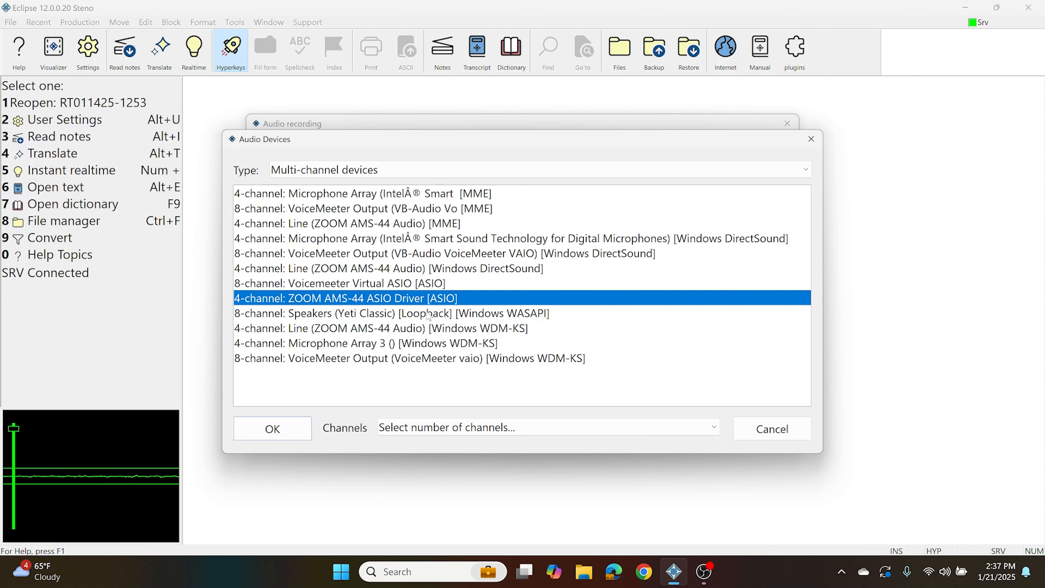
click(456, 428)
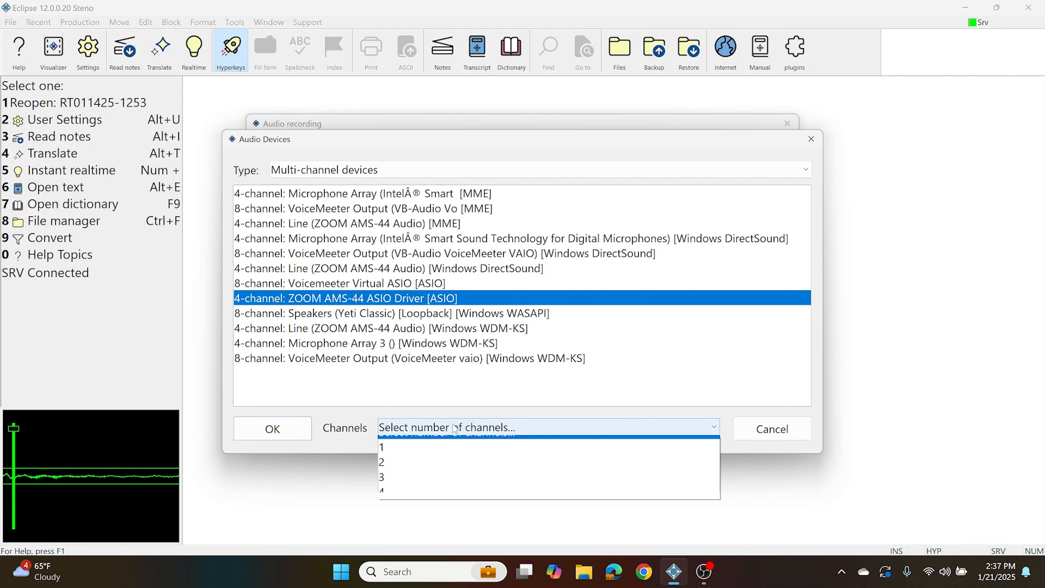
click(415, 508)
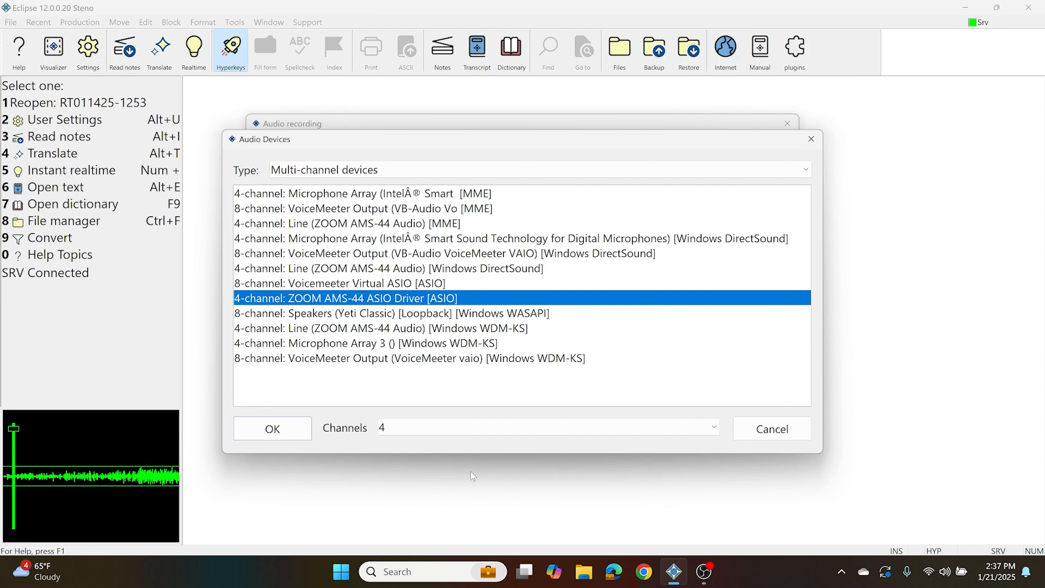
click(294, 431)
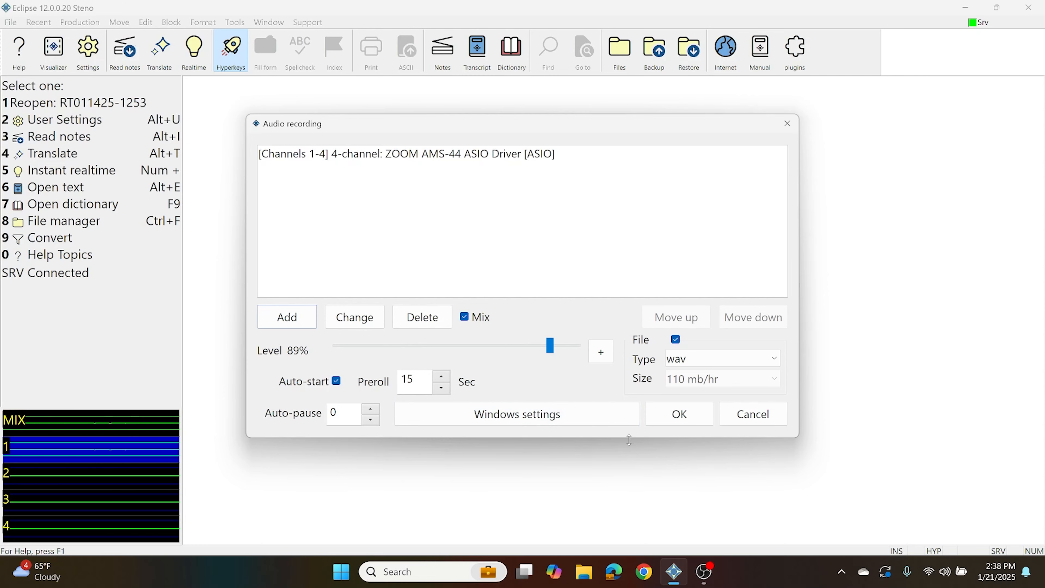
click(679, 415)
click(443, 390)
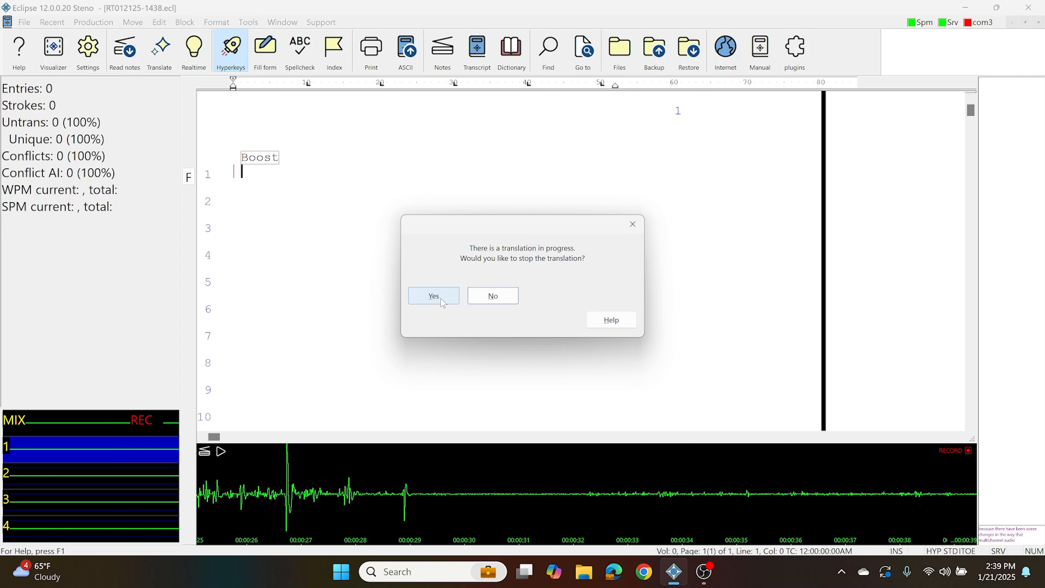
- Stop the realtime translation in progress and dismiss the completion message
click(440, 298)
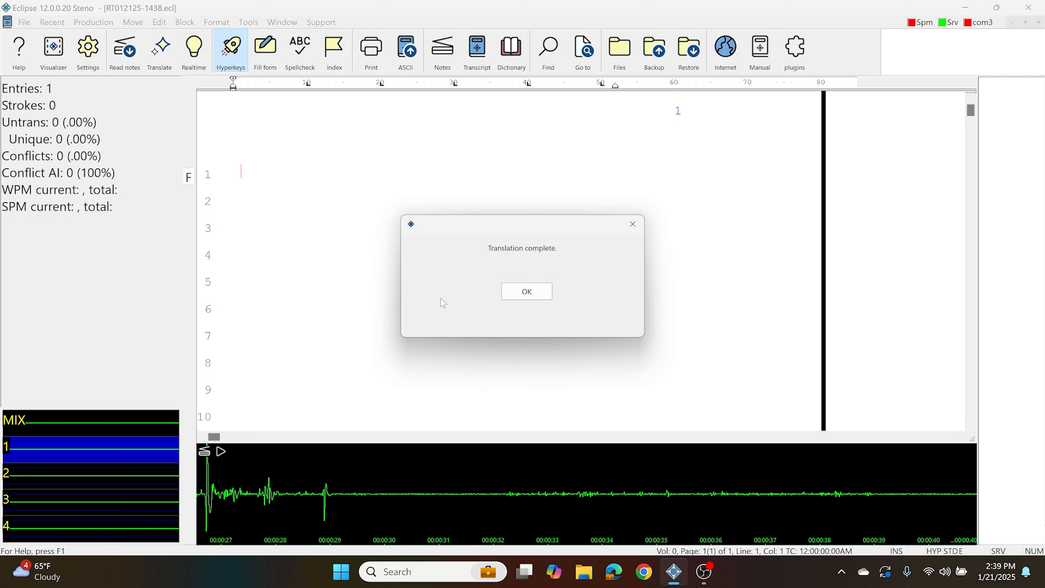
click(525, 299)
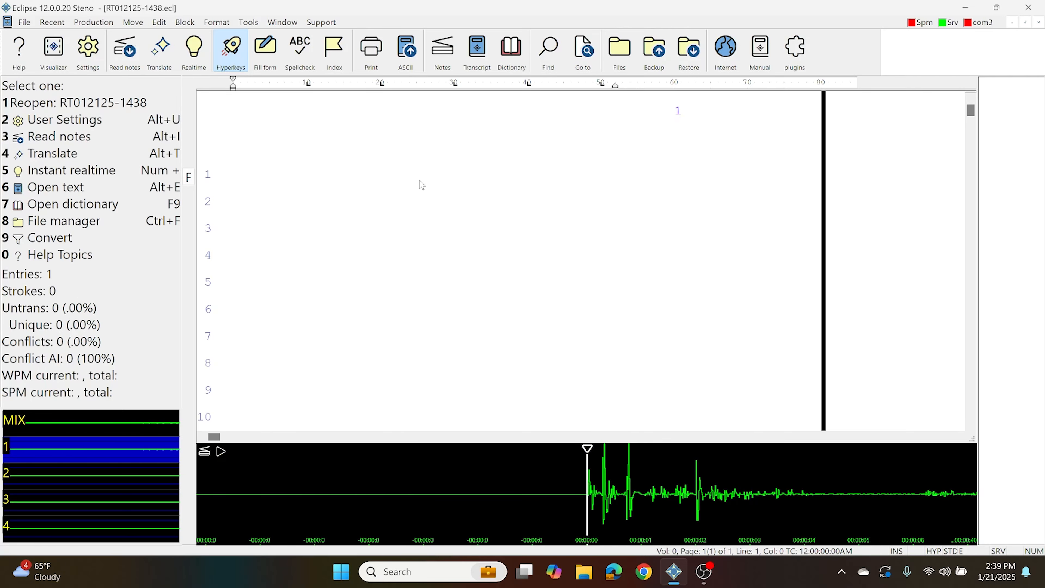
key(8)
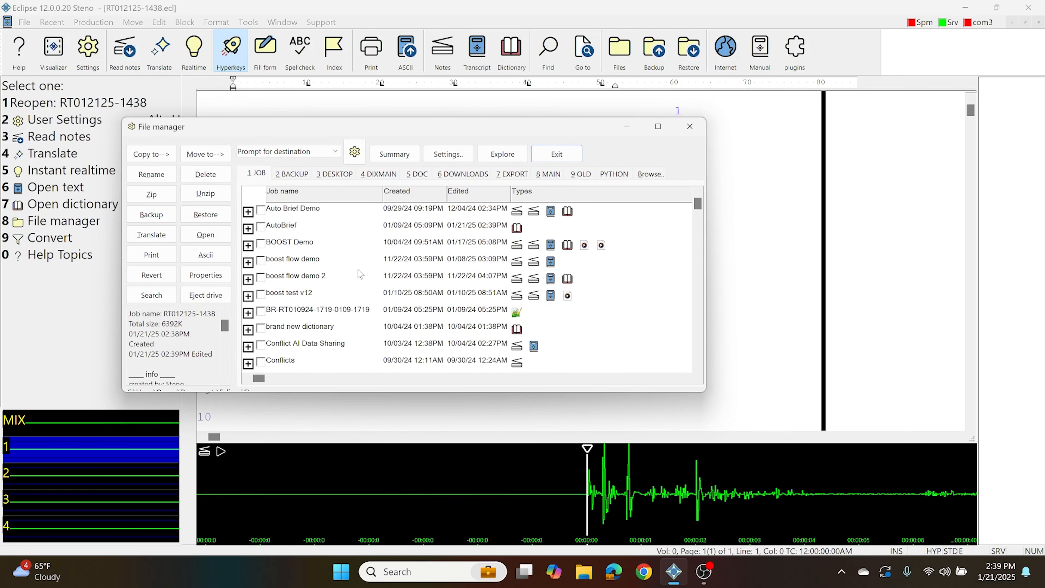
key(Right)
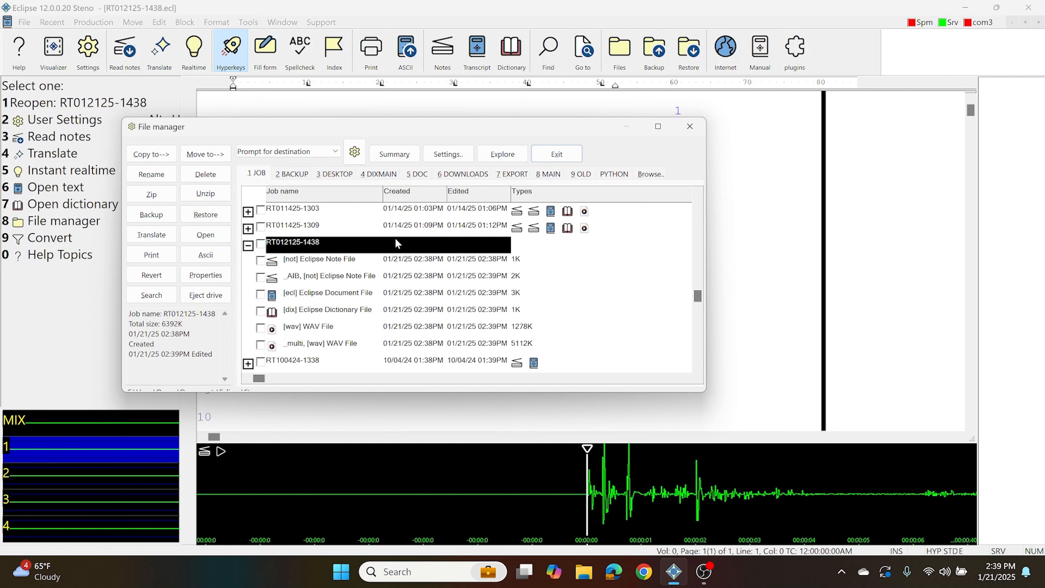
click(312, 326)
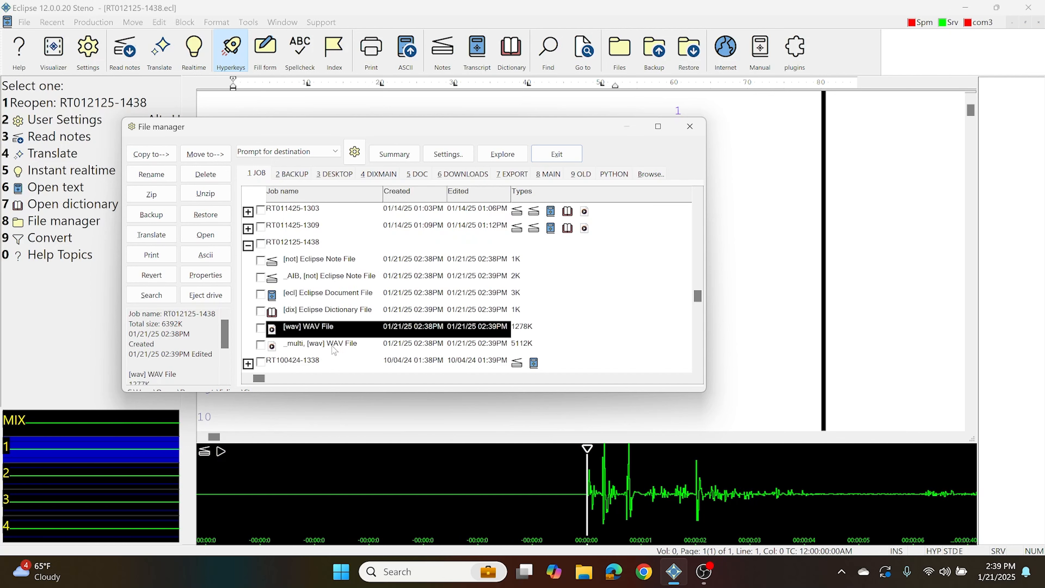
click(289, 349)
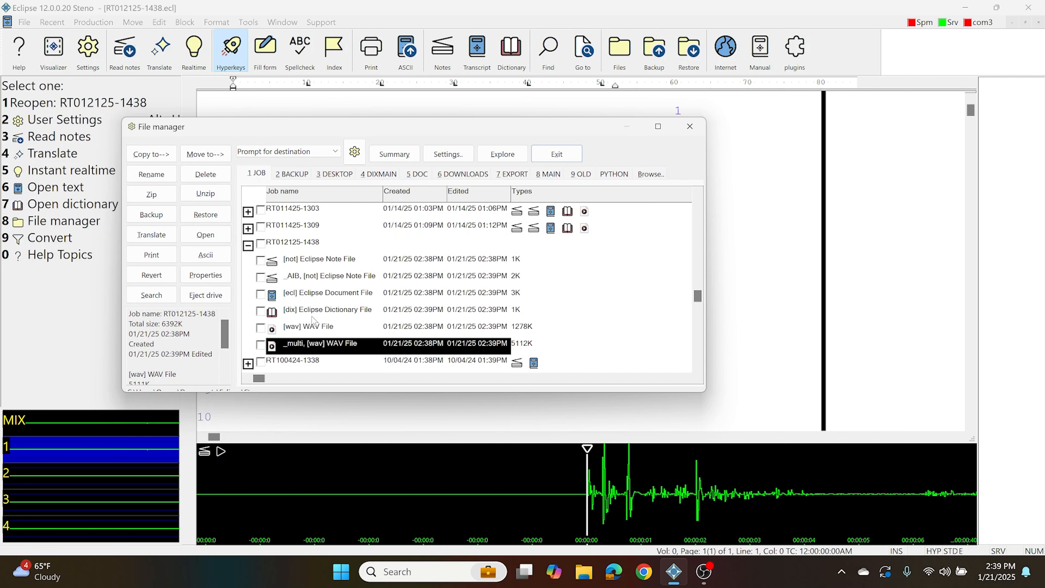
scroll(314, 321, down, 2)
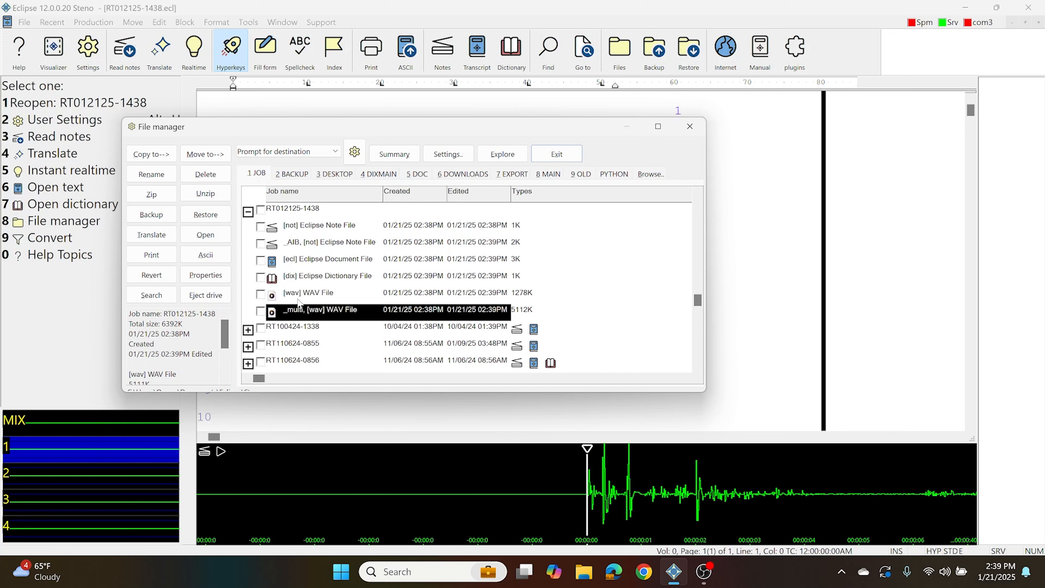
click(321, 294)
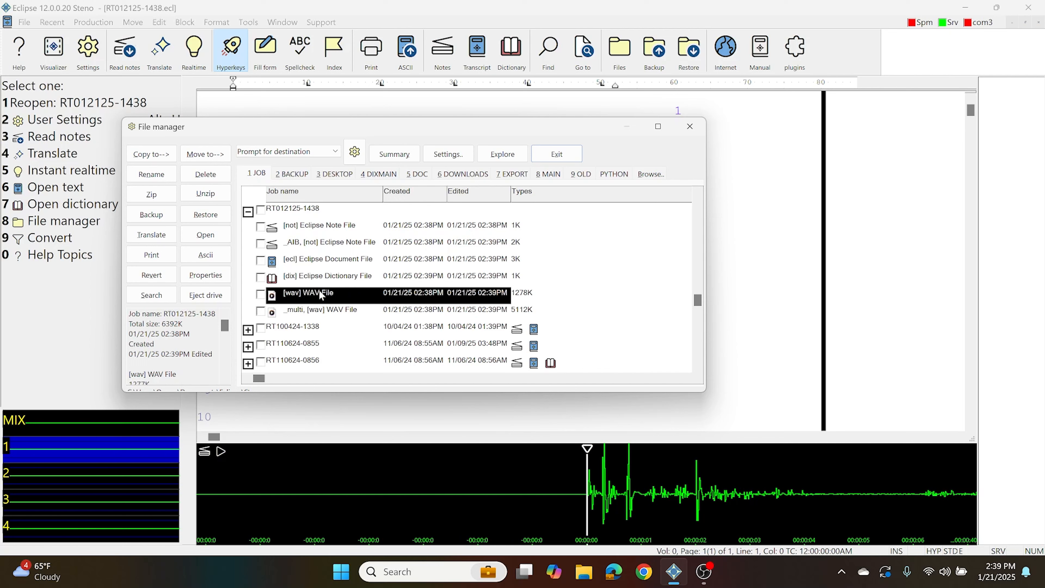
click(337, 312)
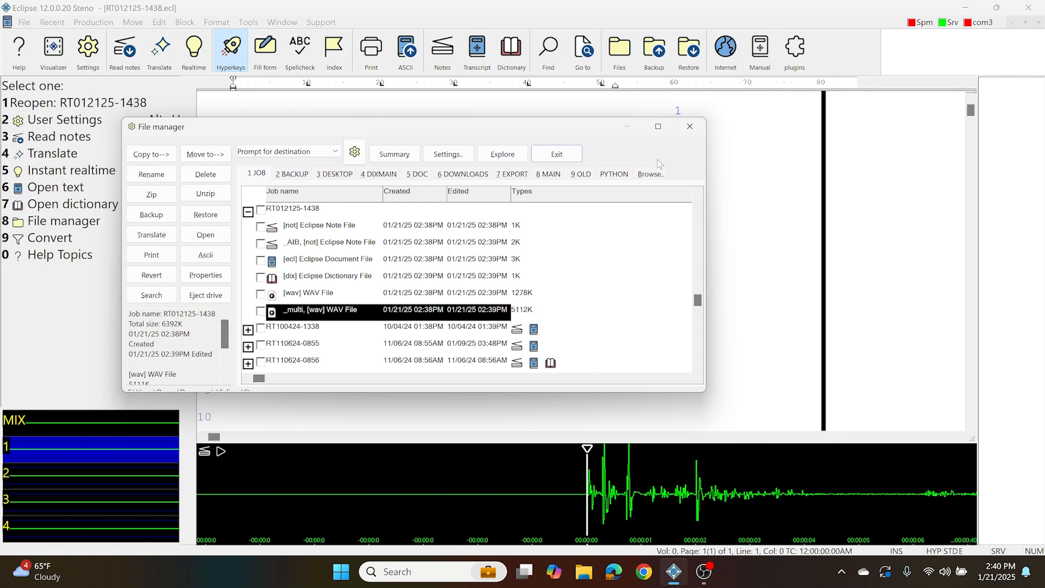
click(690, 126)
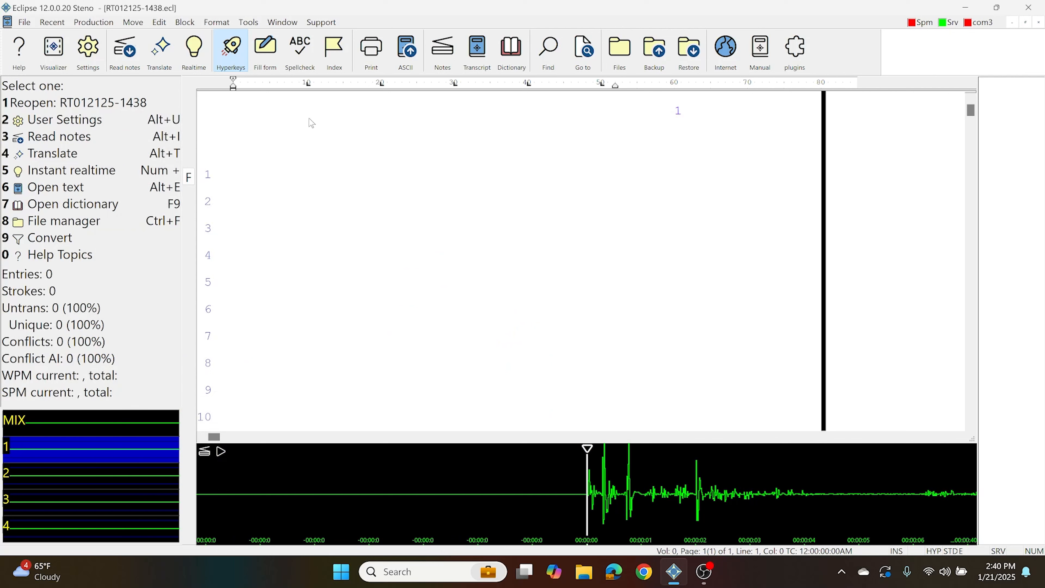
- Open the audio playback controls and set the playback file to multi
key(alt+m)
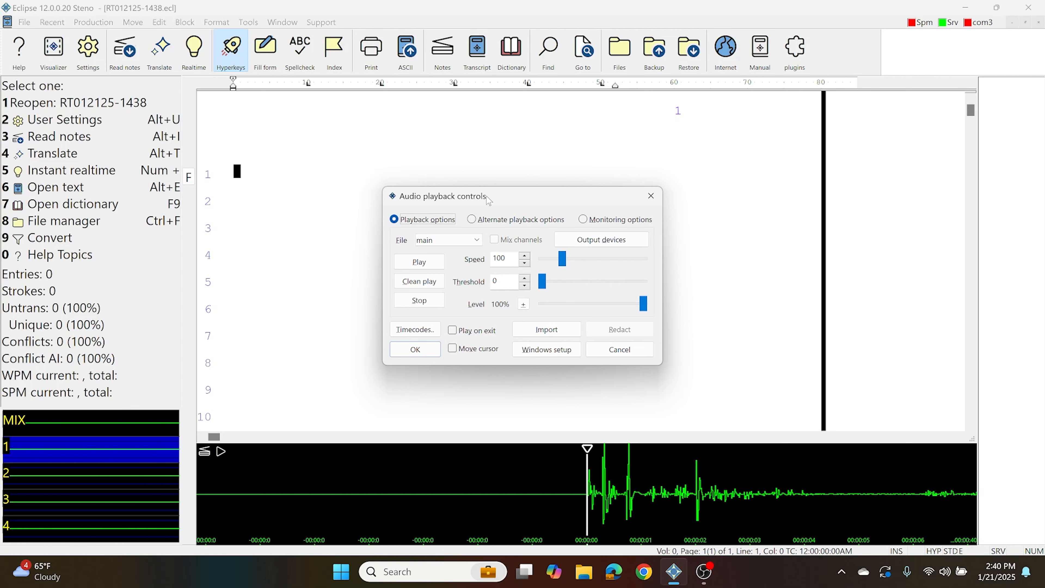
key(Escape)
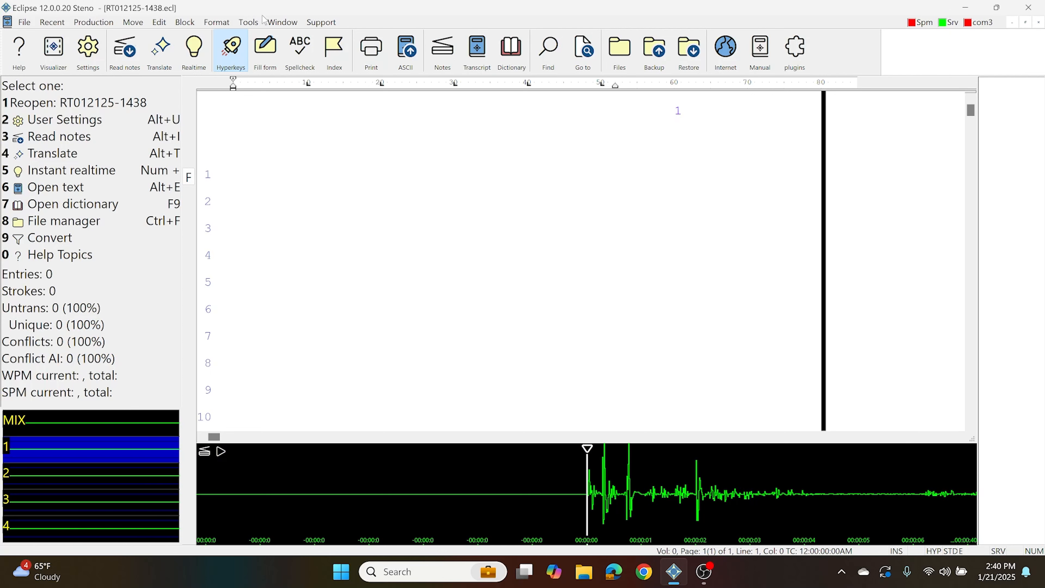
click(249, 22)
mouse_move(269, 70)
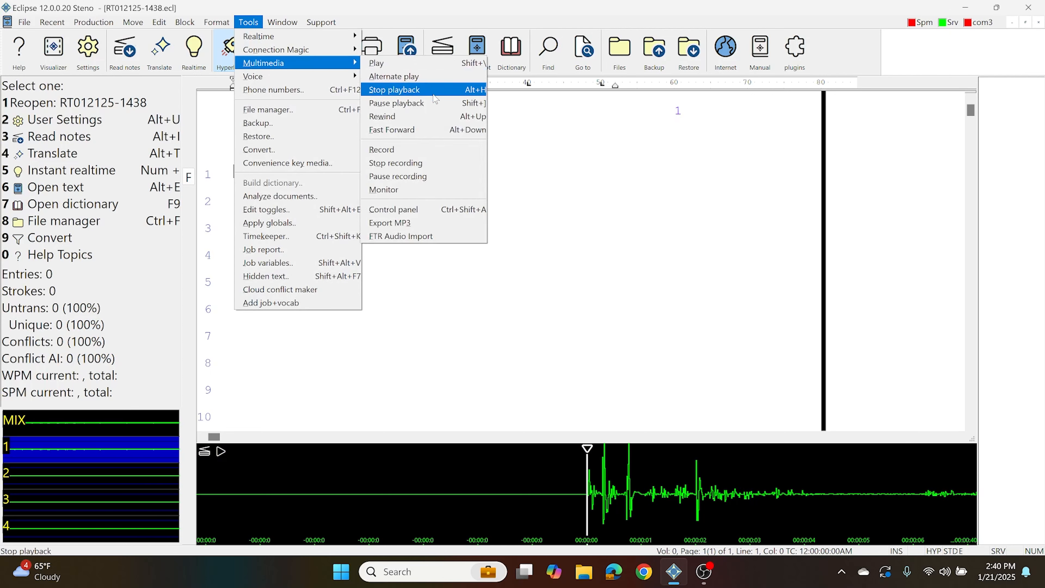
click(441, 217)
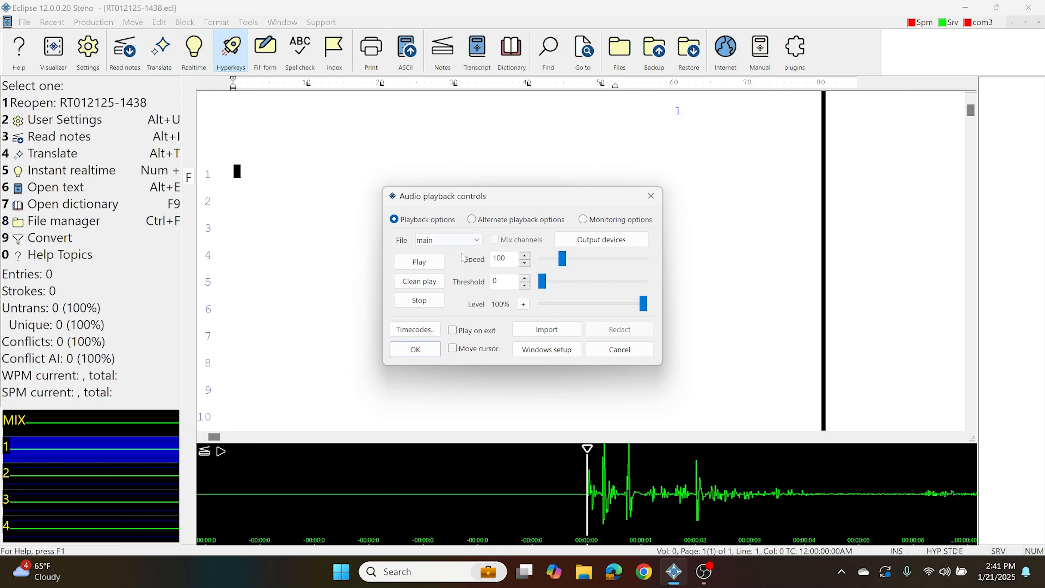
click(479, 241)
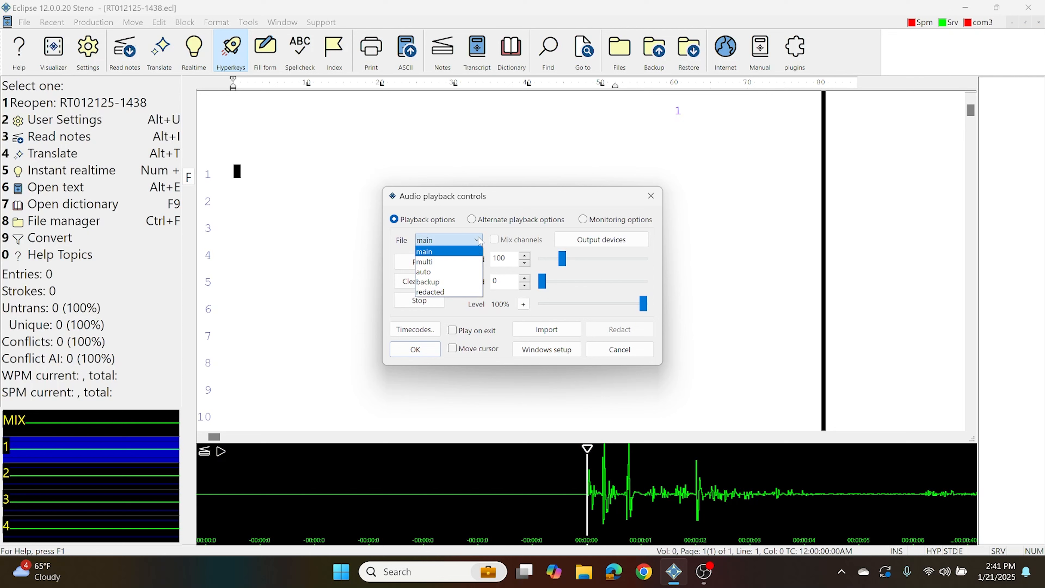
click(463, 262)
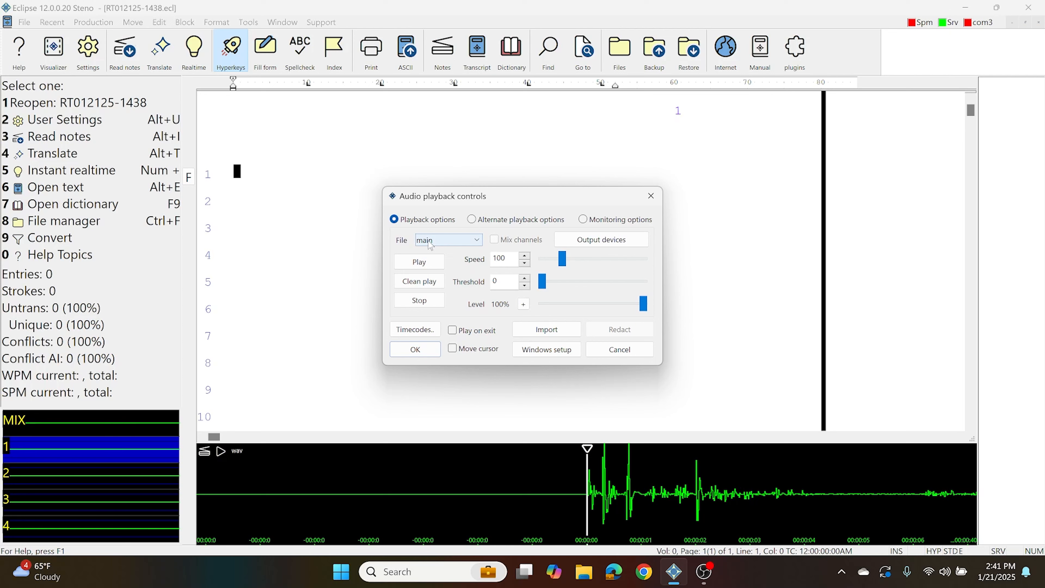
click(465, 244)
click(448, 268)
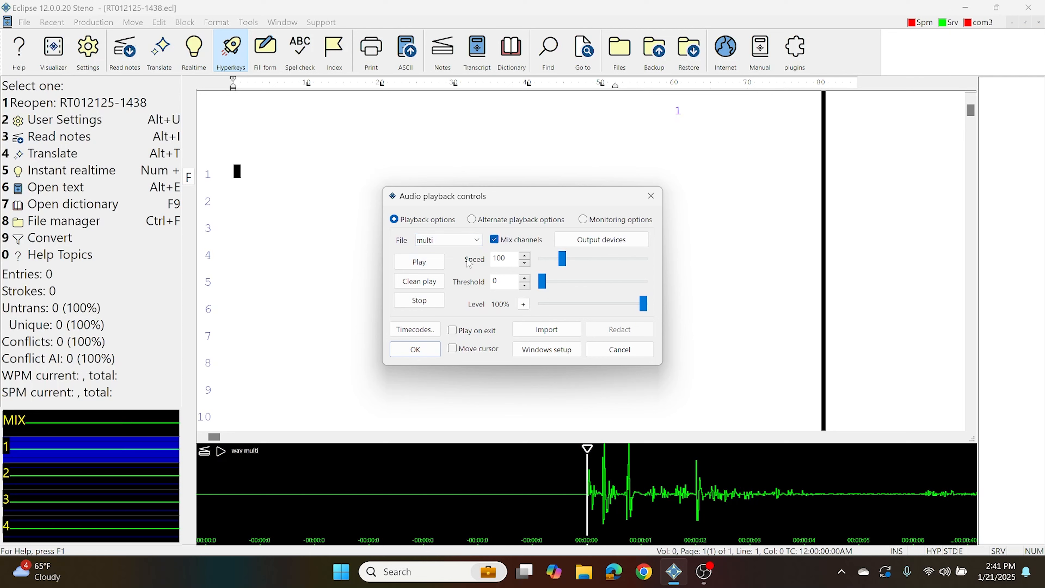
- Limit the multi file's playback mix to channels 1 and 3
click(496, 241)
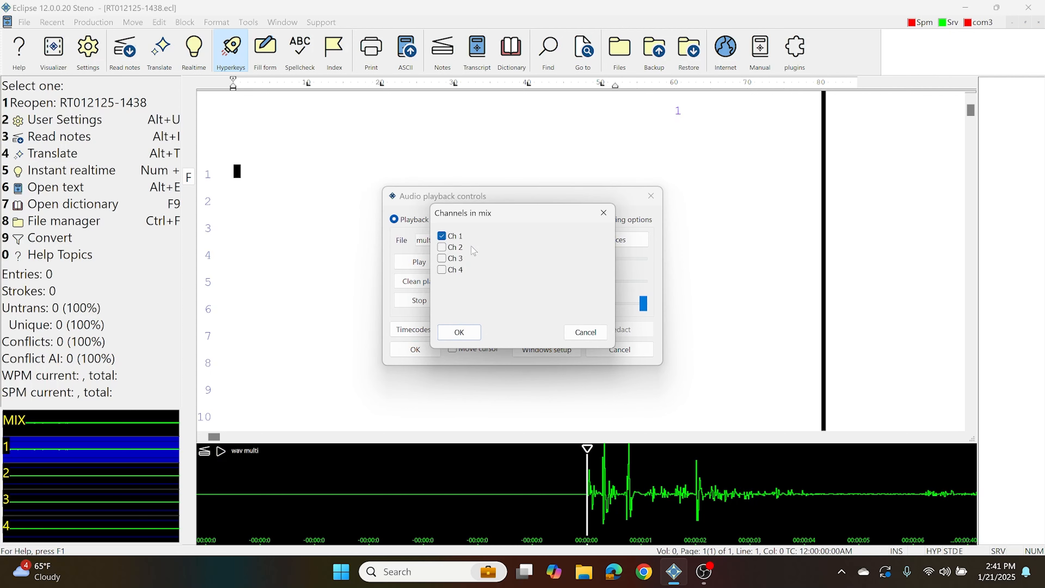
click(457, 258)
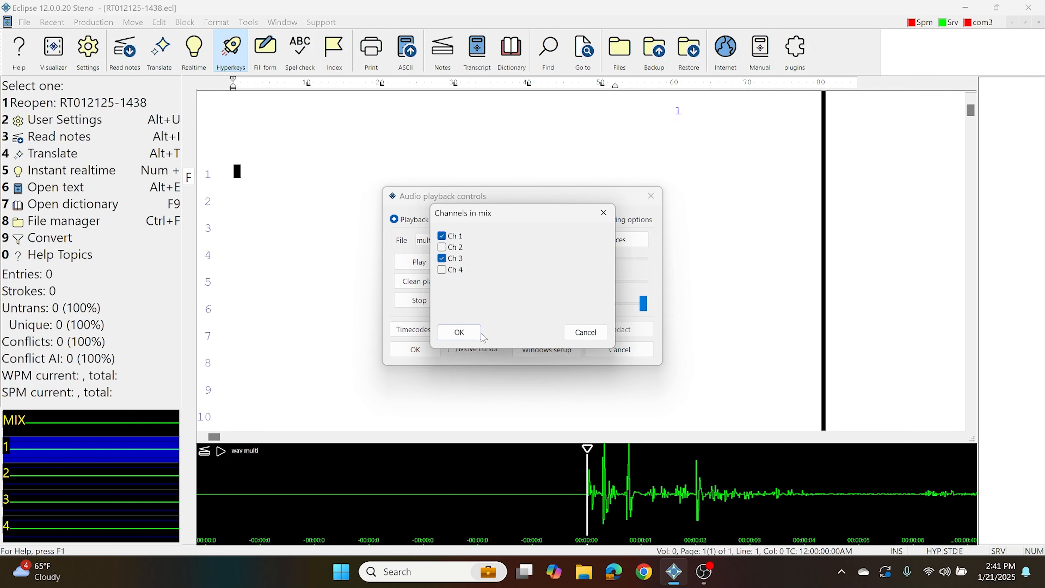
click(459, 332)
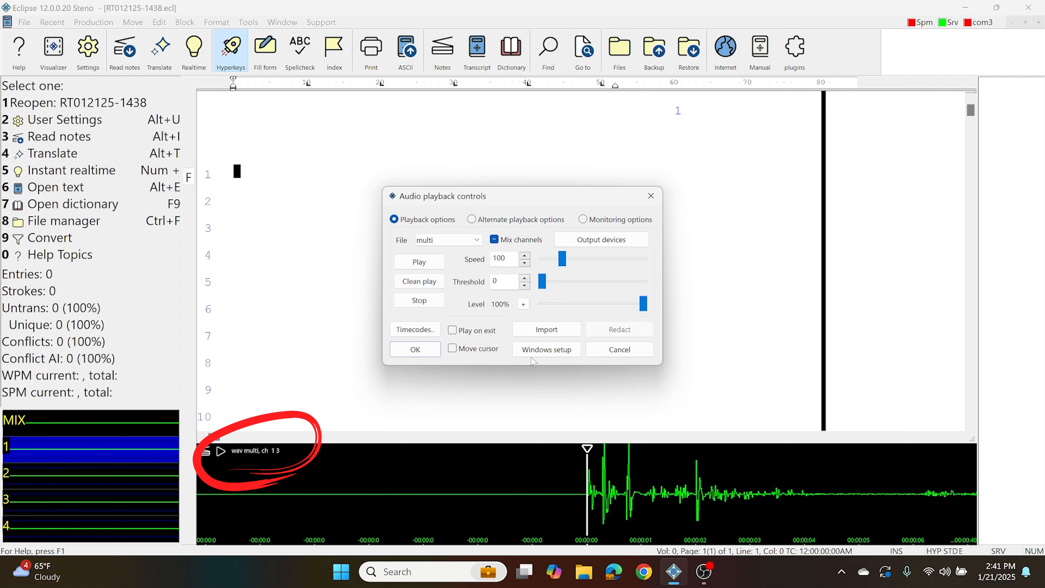
- Remove channel 3 from the playback mix so that only channel 1 is included
click(495, 239)
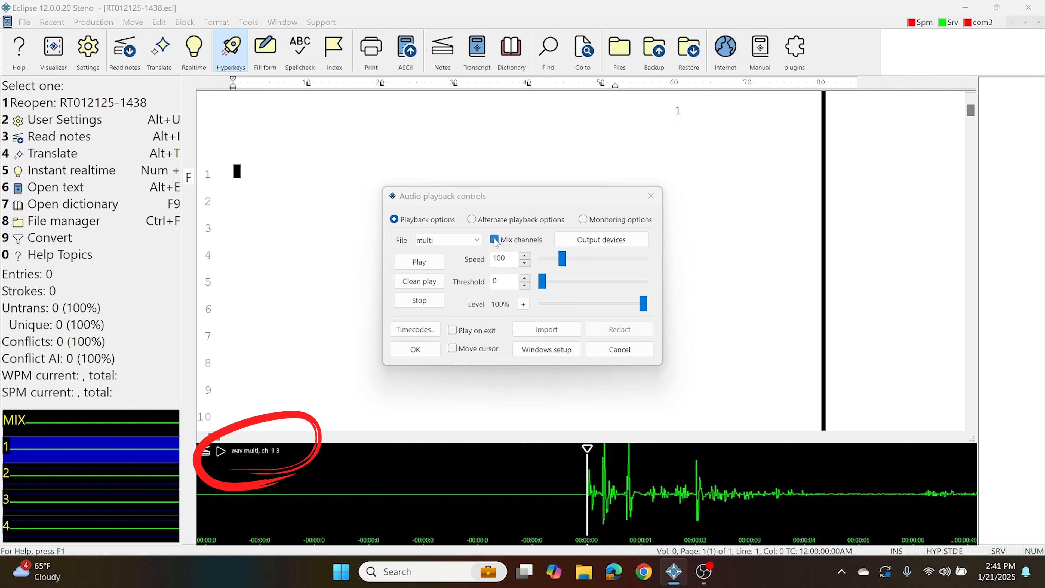
click(440, 259)
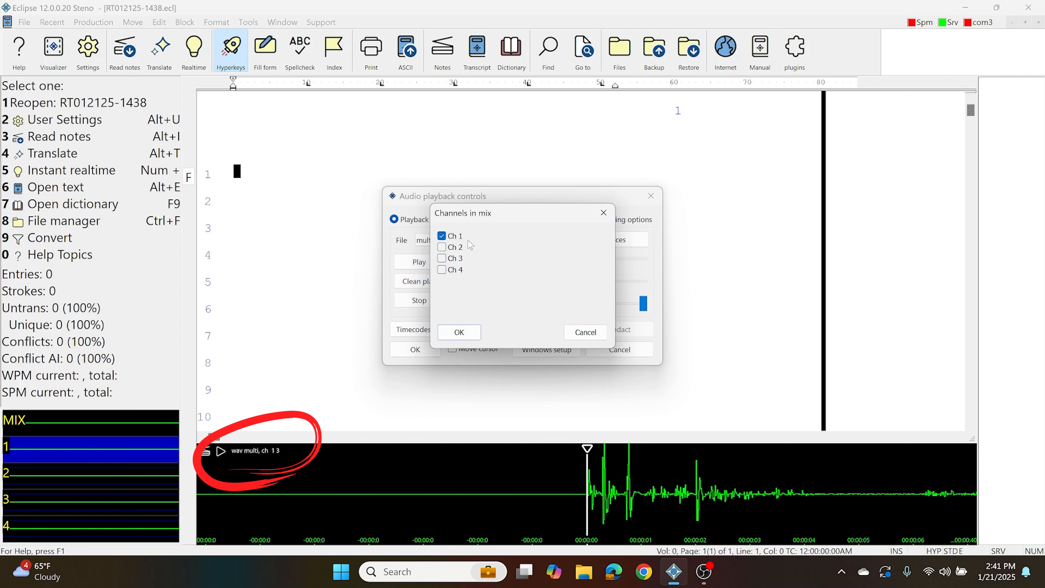
click(467, 334)
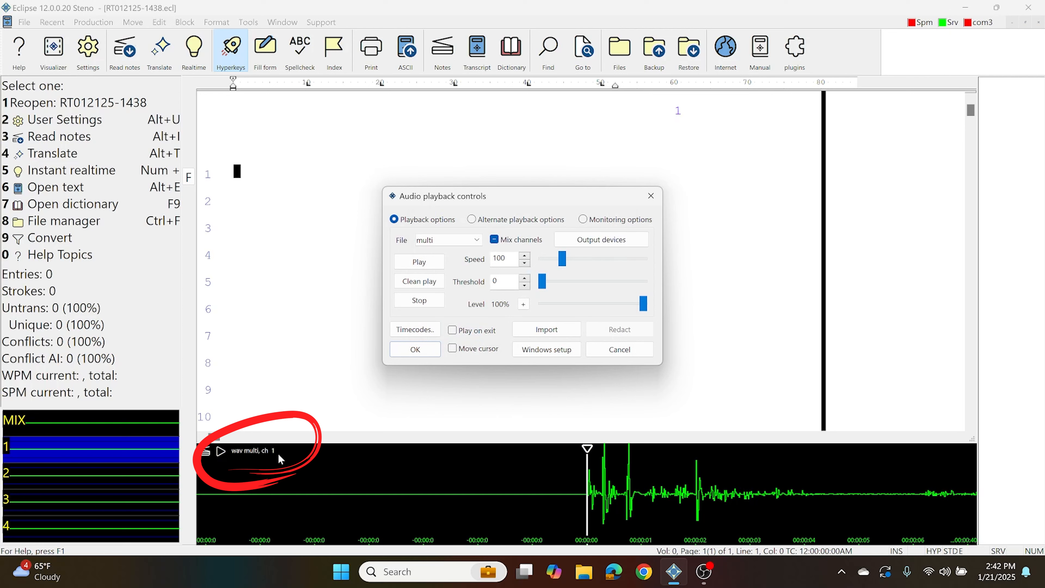
- Reset the playback mix, include only channel 4, and close the audio playback controls
click(495, 240)
click(492, 242)
click(442, 270)
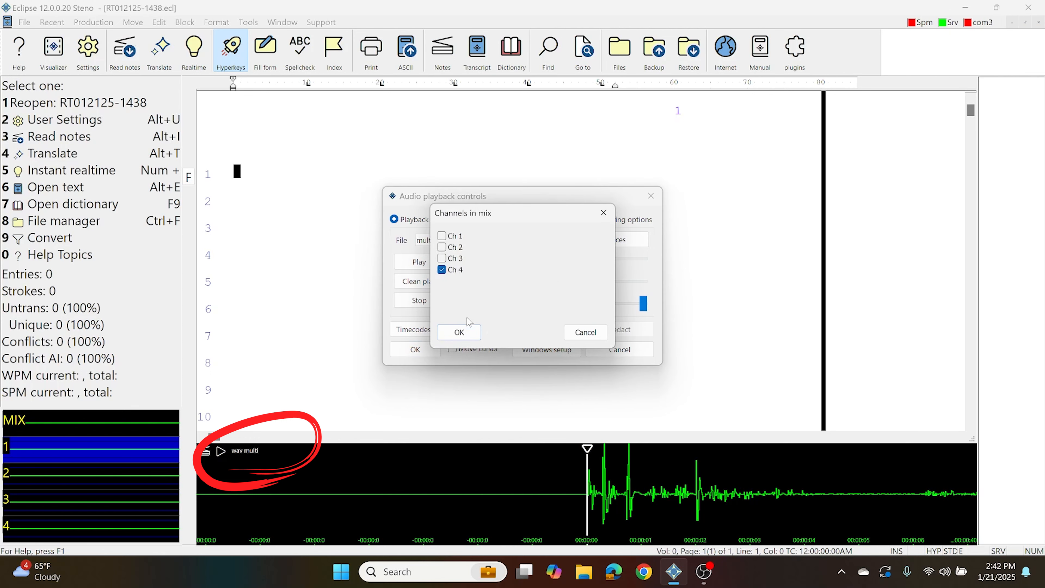
click(460, 332)
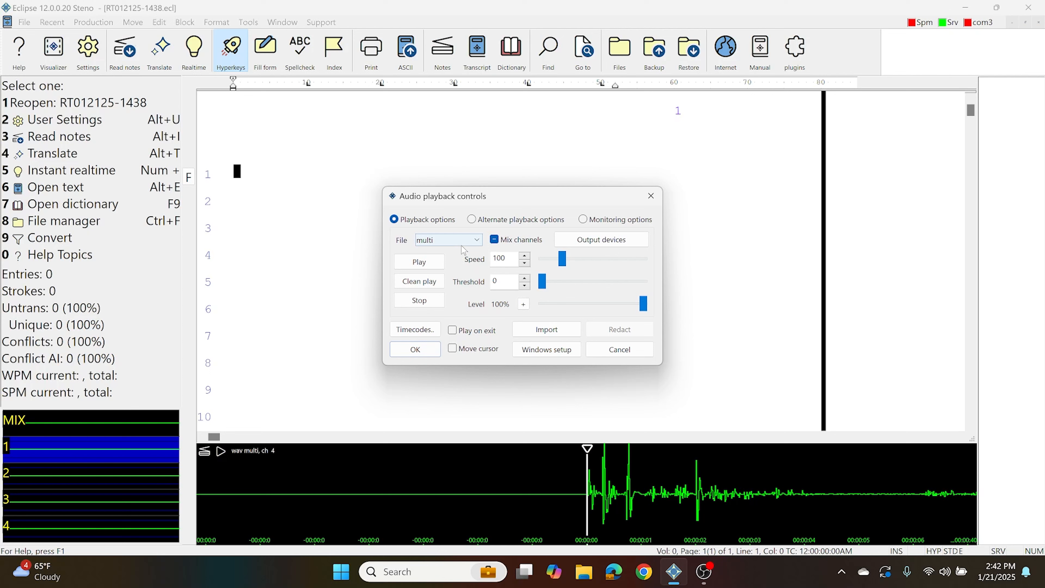
key(Escape)
key(ctrl+f)
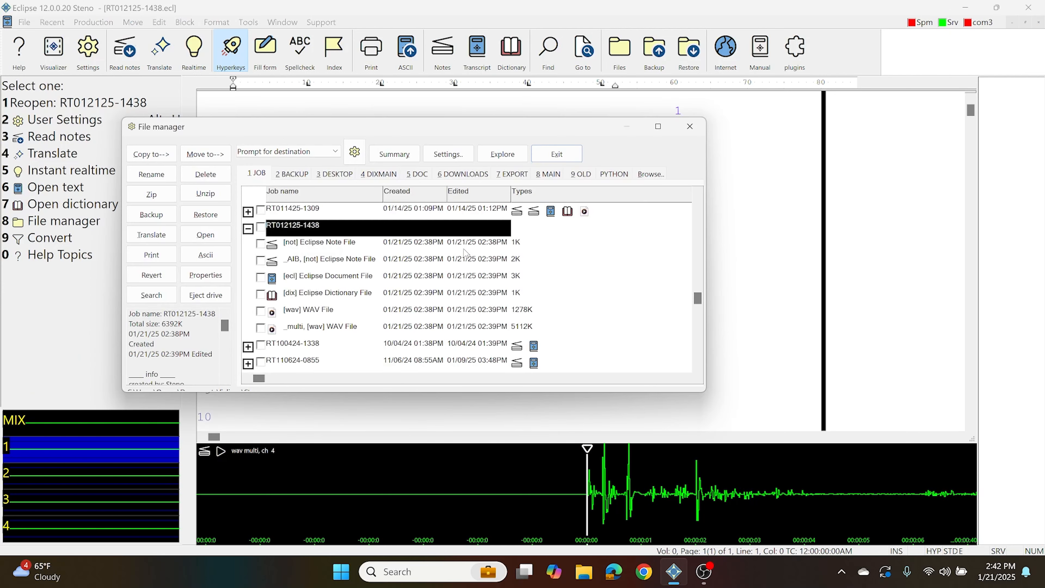
click(367, 327)
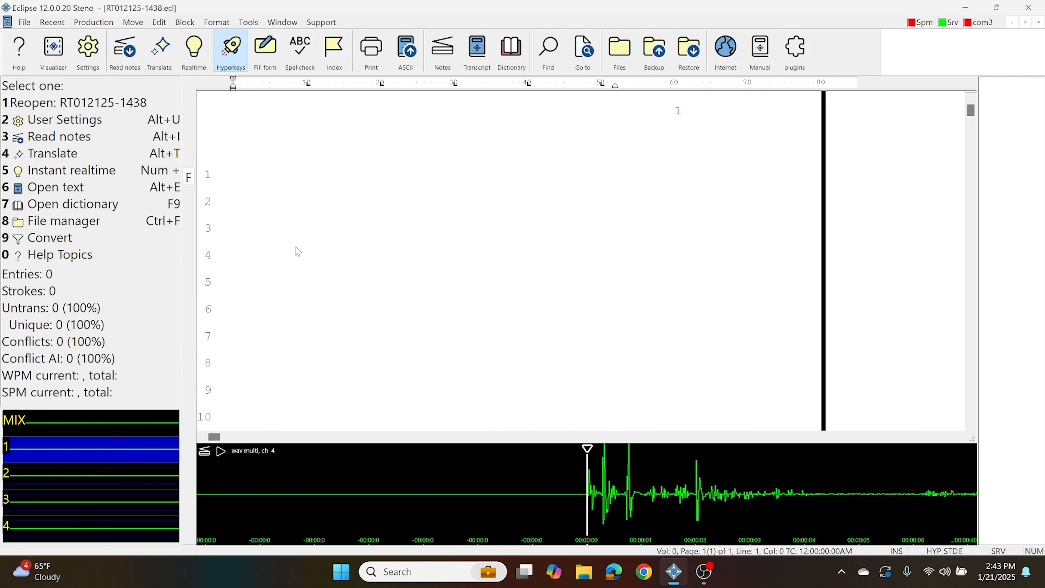
- In the realtime audio recording settings, change the existing device entry to the multi-channel ZOOM AMS-44 ASIO Driver with 4 channels
click(88, 62)
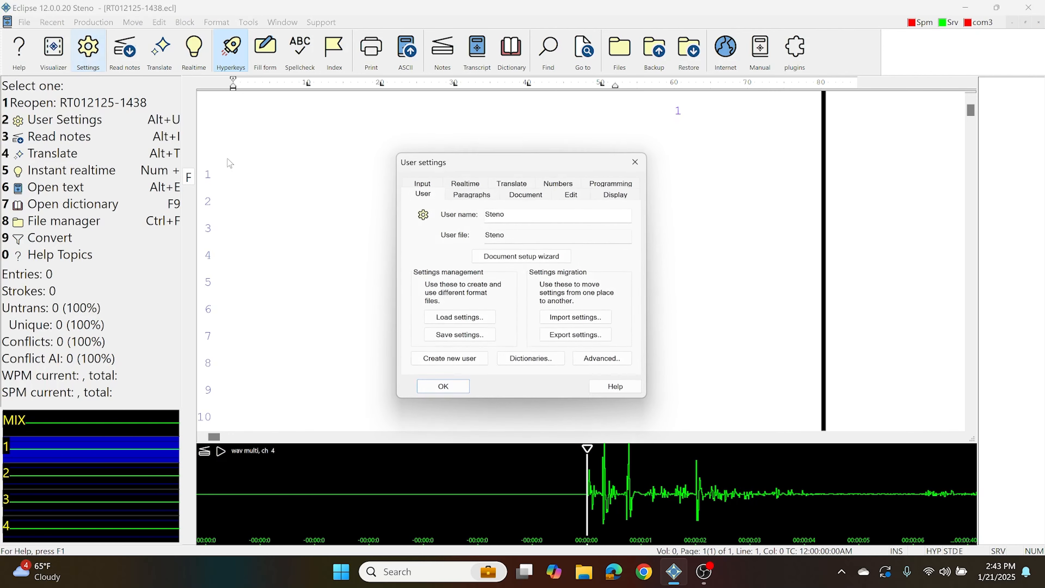
click(466, 192)
click(577, 284)
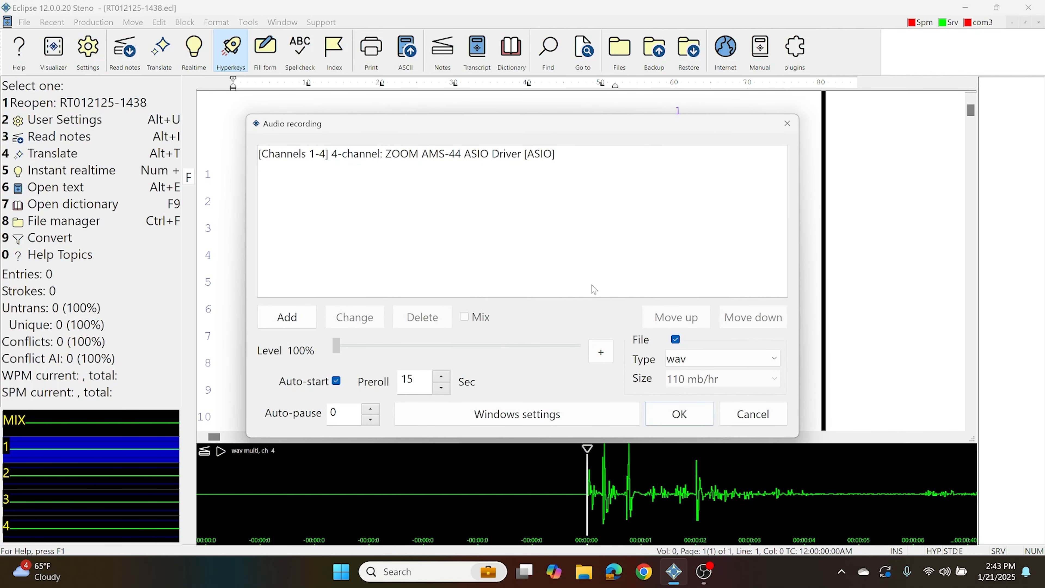
click(345, 156)
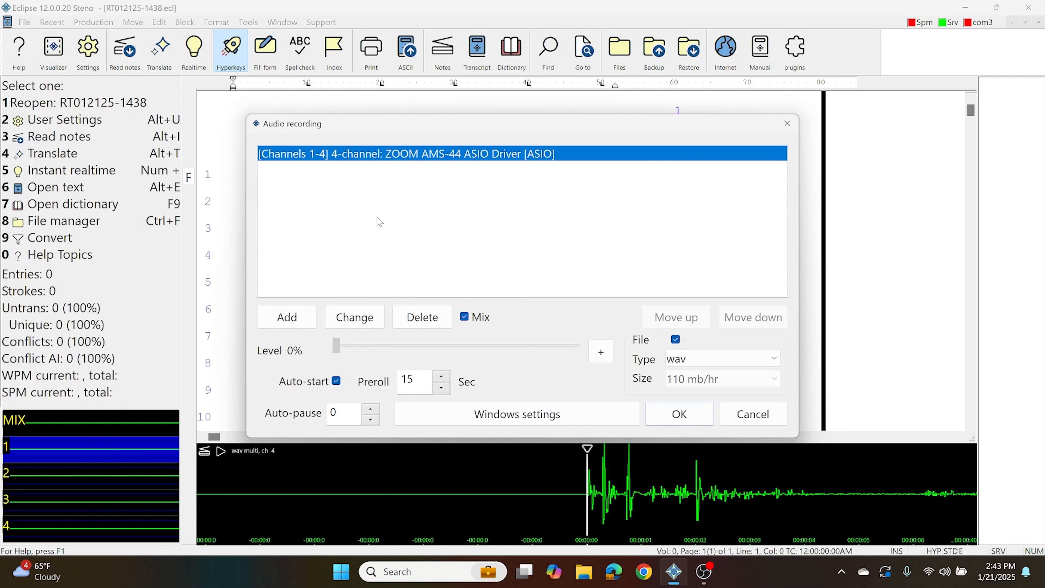
click(372, 315)
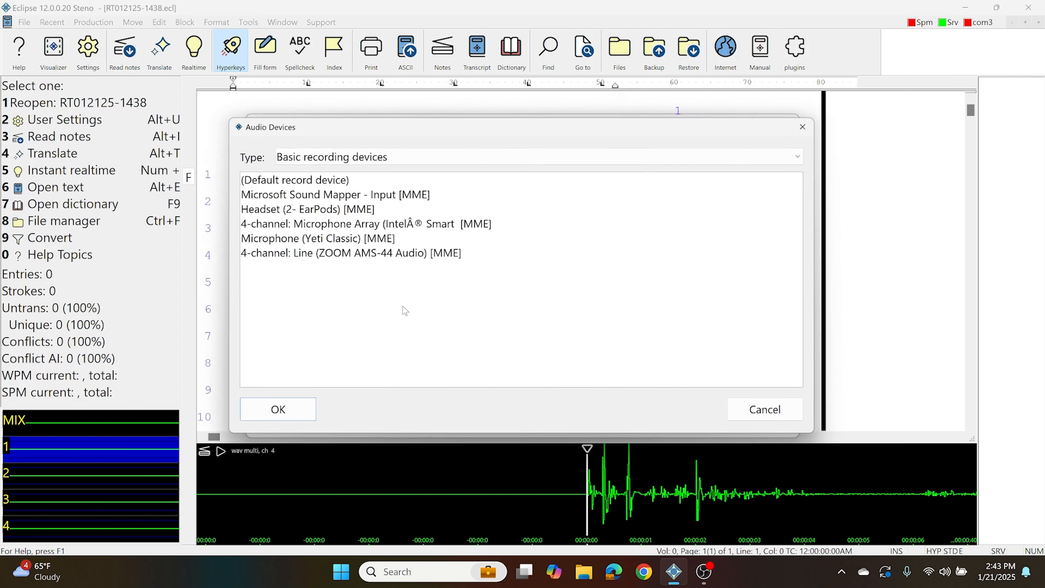
click(300, 154)
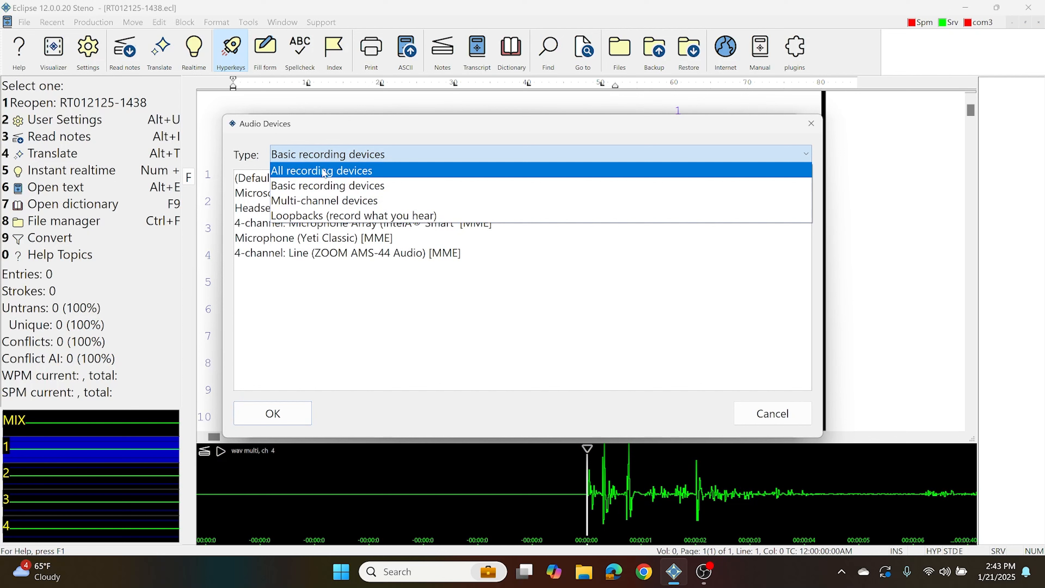
click(302, 200)
click(246, 287)
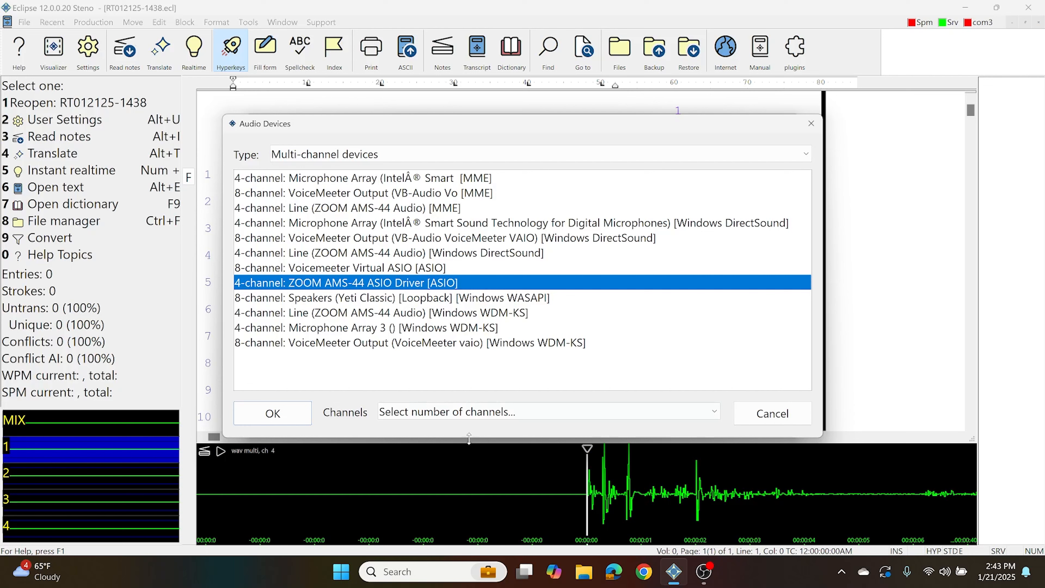
click(421, 411)
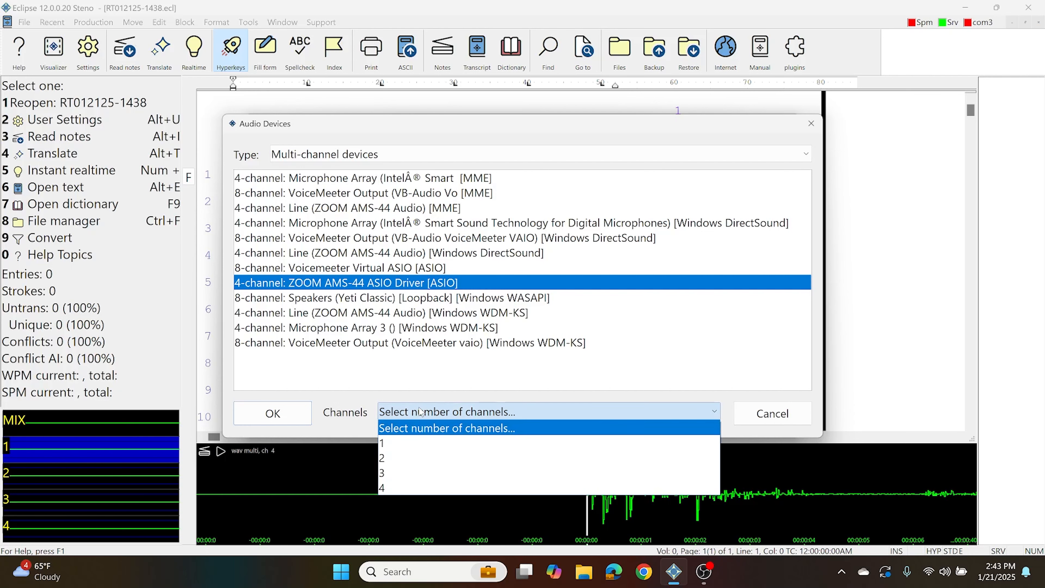
click(392, 485)
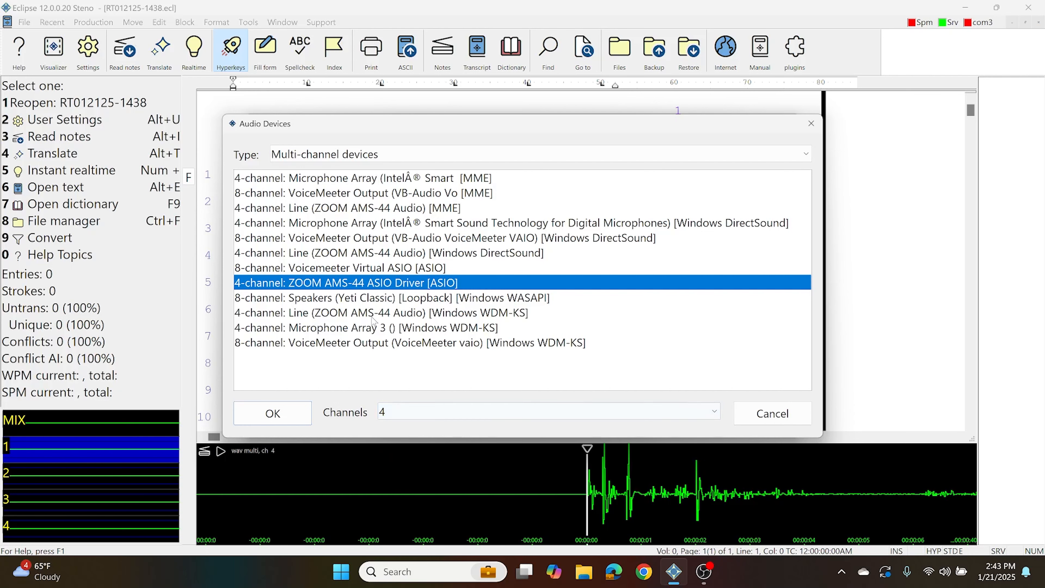
- Check which channel counts are offered for the Speakers (Yeti Classic) [Loopback] device
click(358, 298)
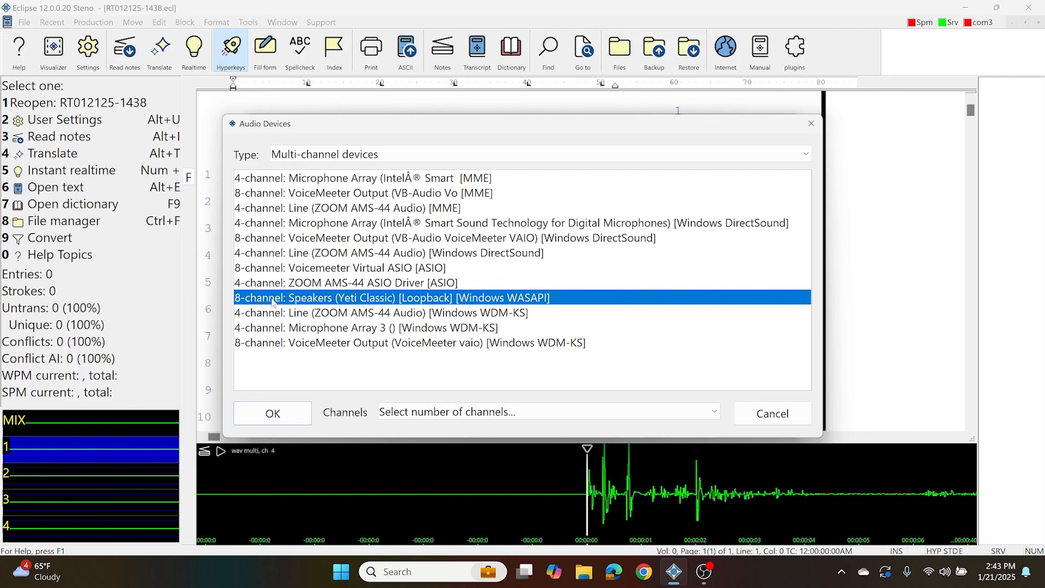
click(459, 416)
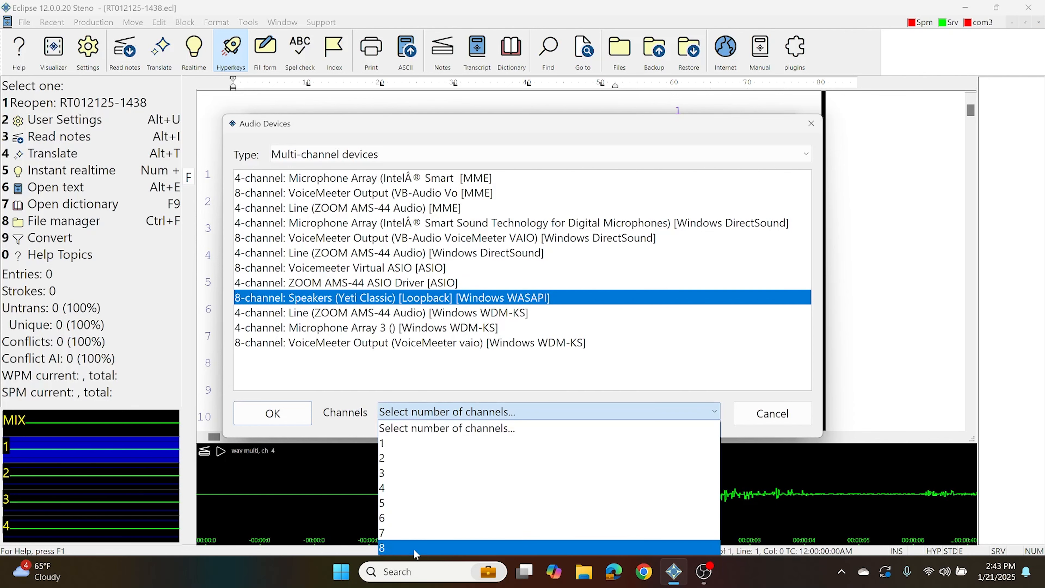
click(337, 285)
- Reselect the ZOOM AMS-44 ASIO Driver with 4 channels and save the audio recording and user settings
click(358, 284)
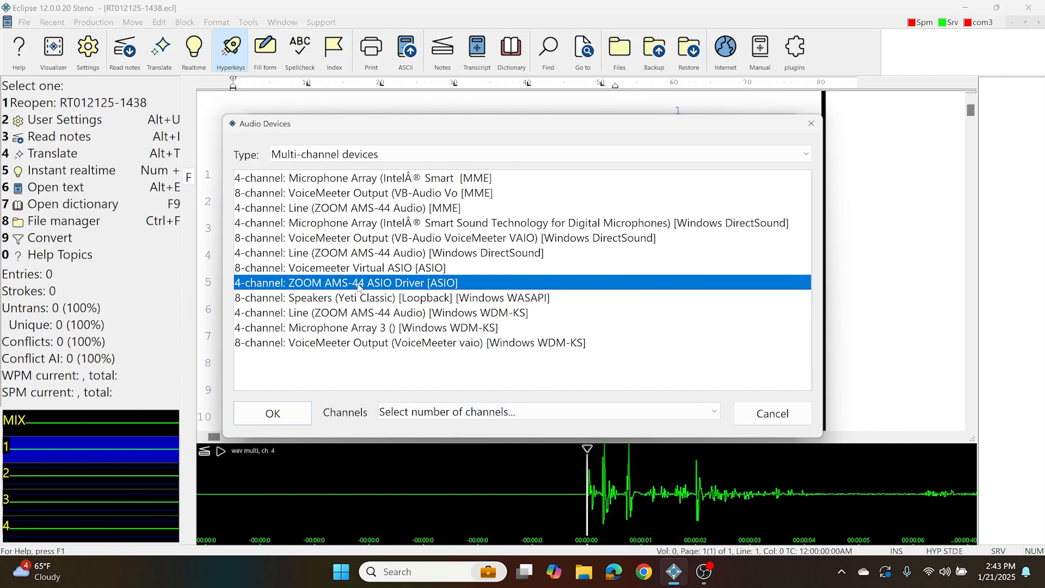
click(422, 413)
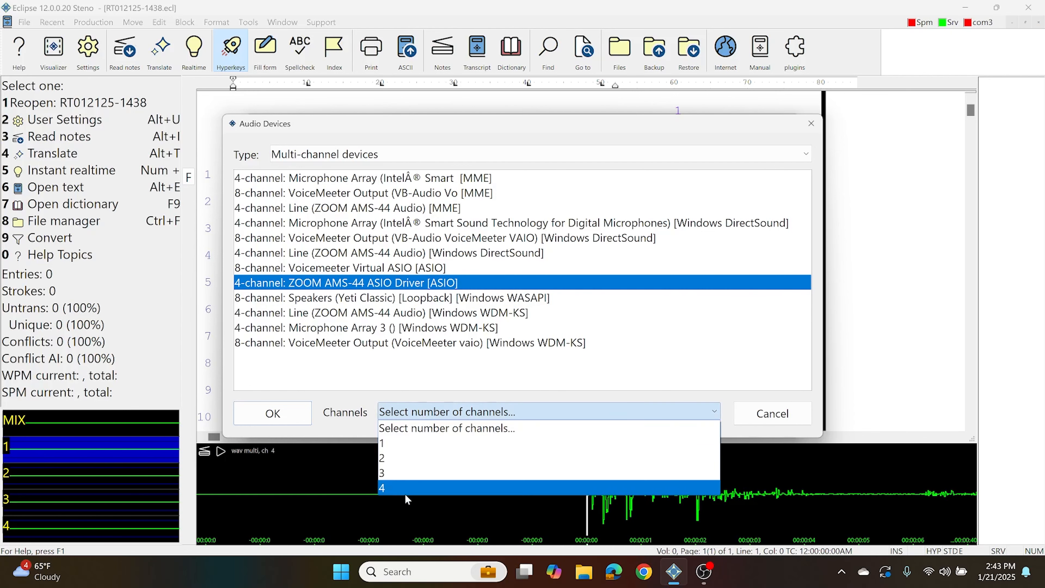
click(404, 488)
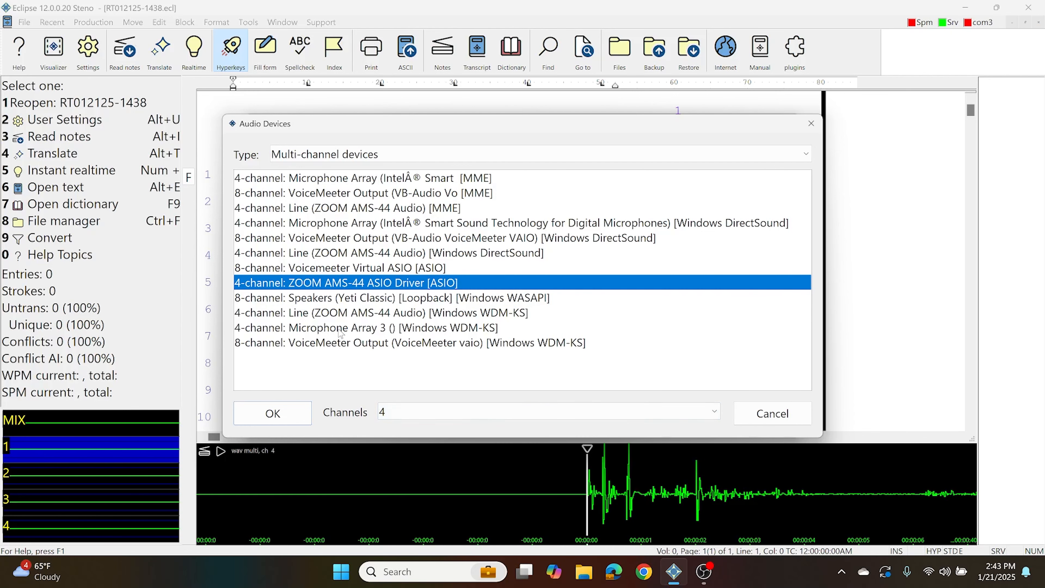
click(387, 413)
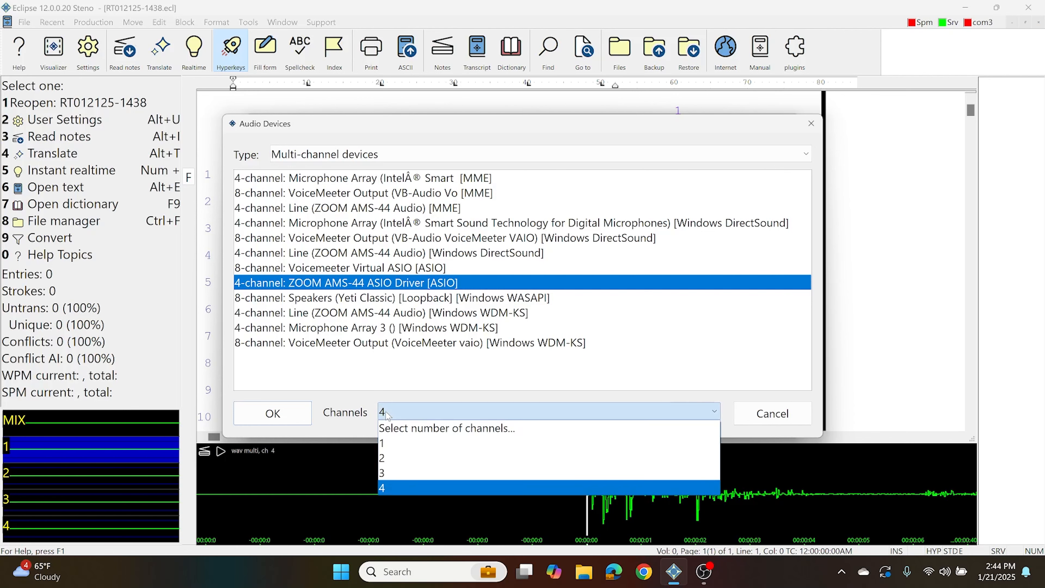
click(387, 413)
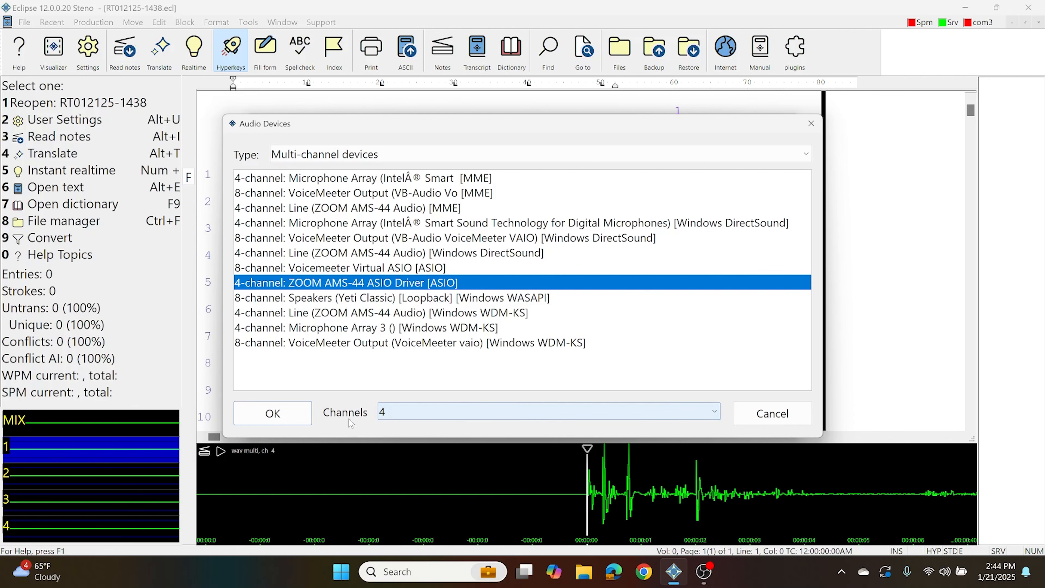
click(273, 413)
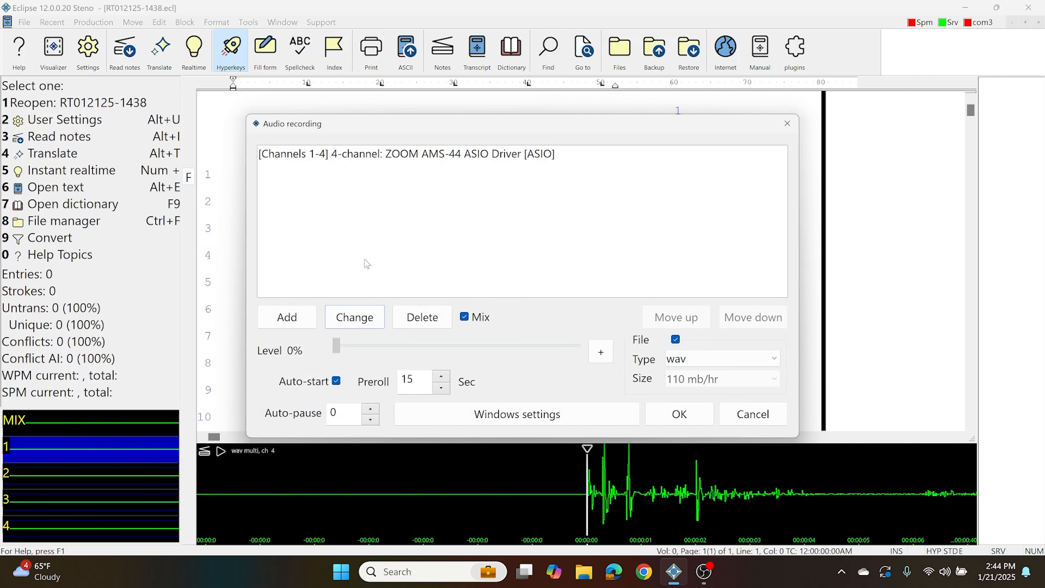
click(684, 416)
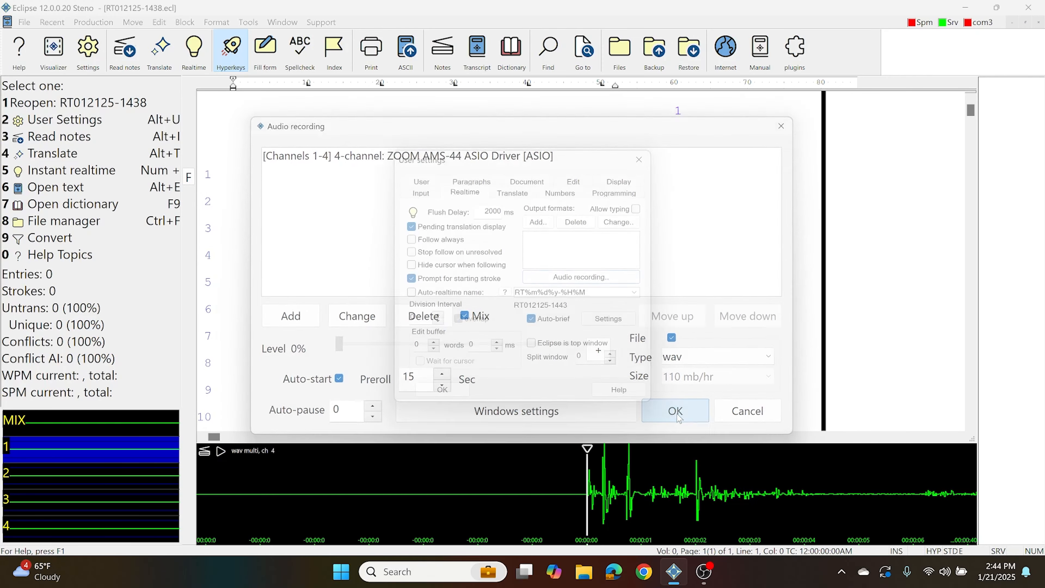
click(468, 392)
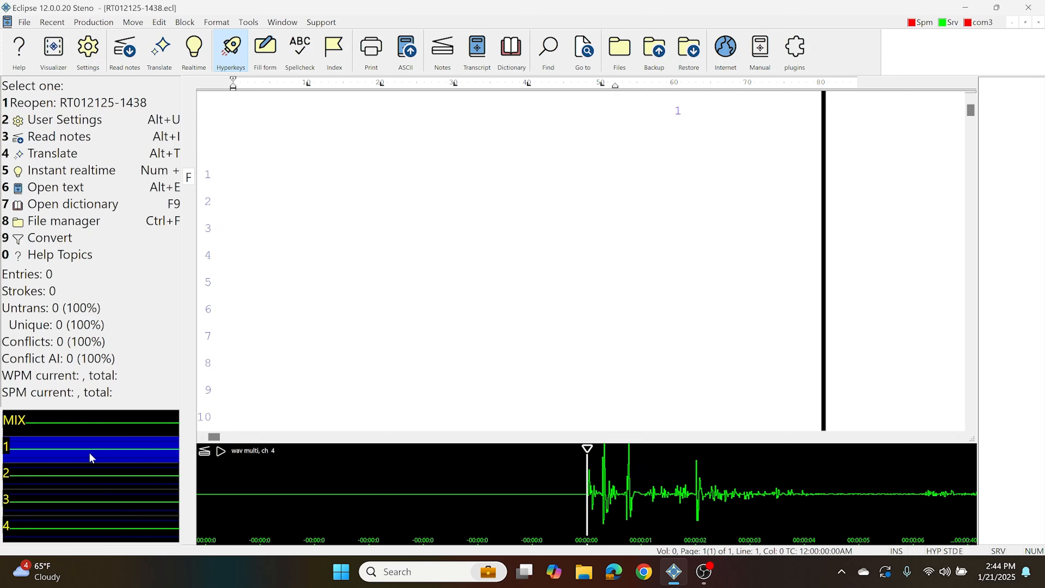